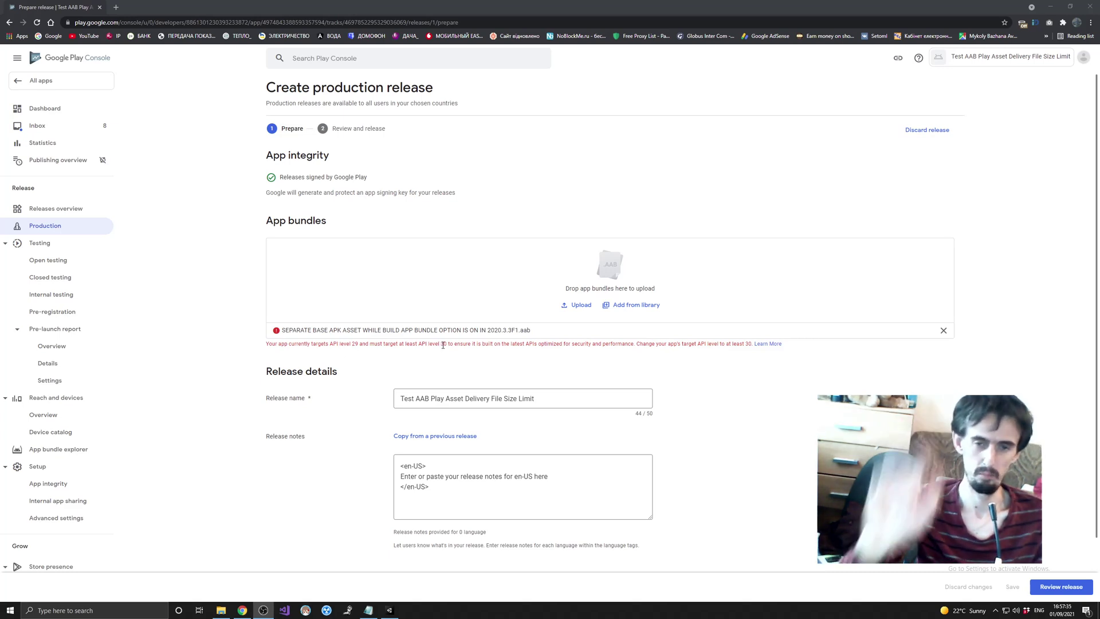
{"action": "left_click", "coordinate": [221, 612]}
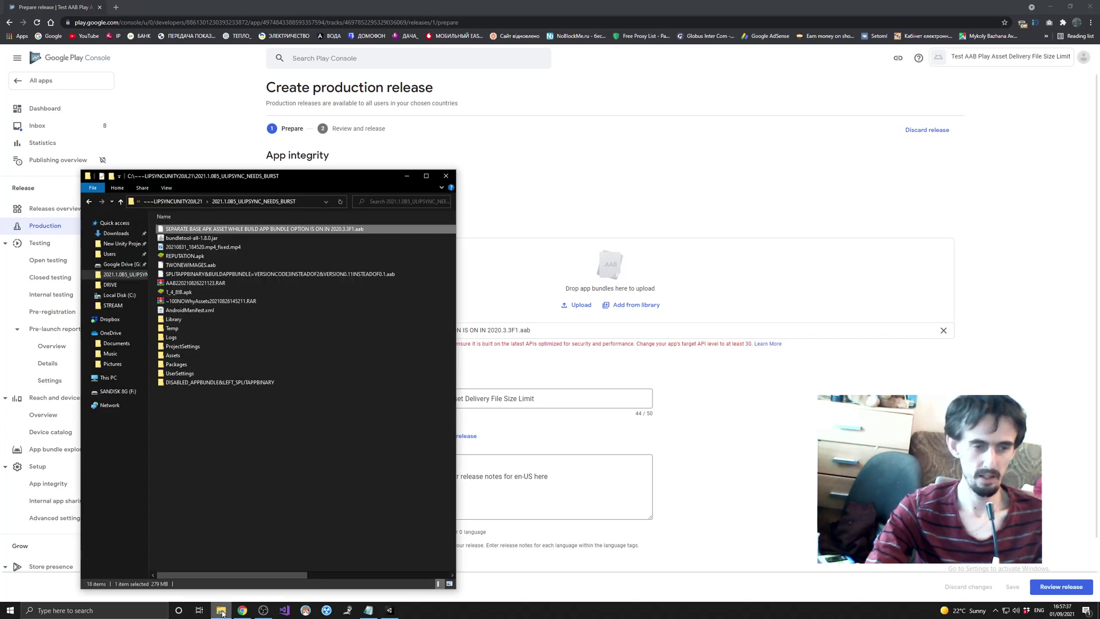
{"action": "right_click", "coordinate": [251, 230]}
{"action": "left_click", "coordinate": [274, 460]}
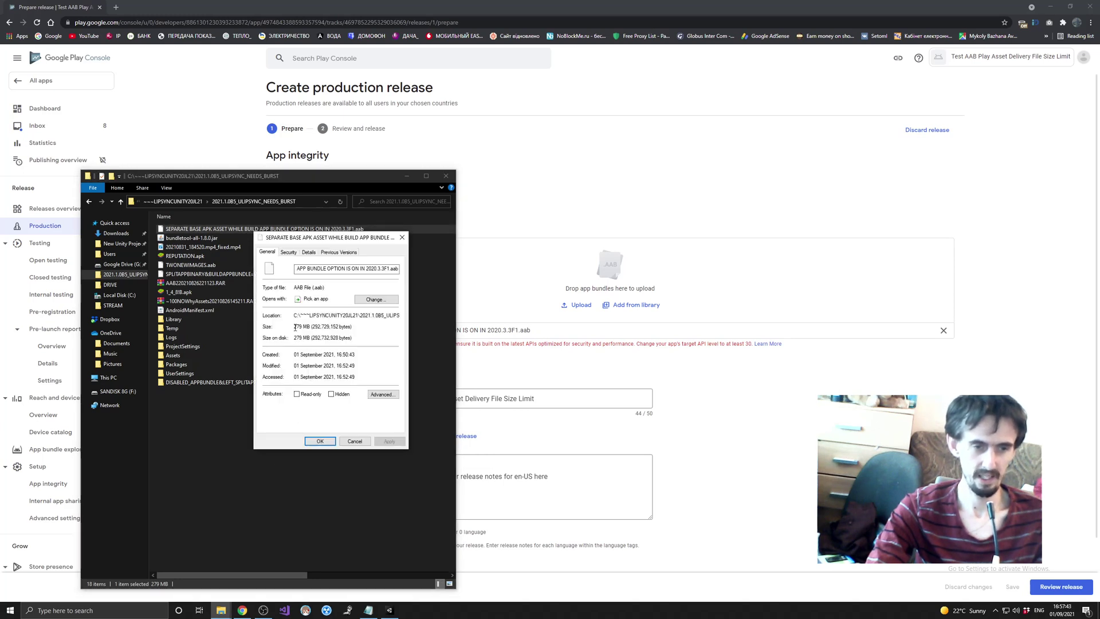
{"action": "left_click_drag", "start_coordinate": [295, 327], "coordinate": [304, 327]}
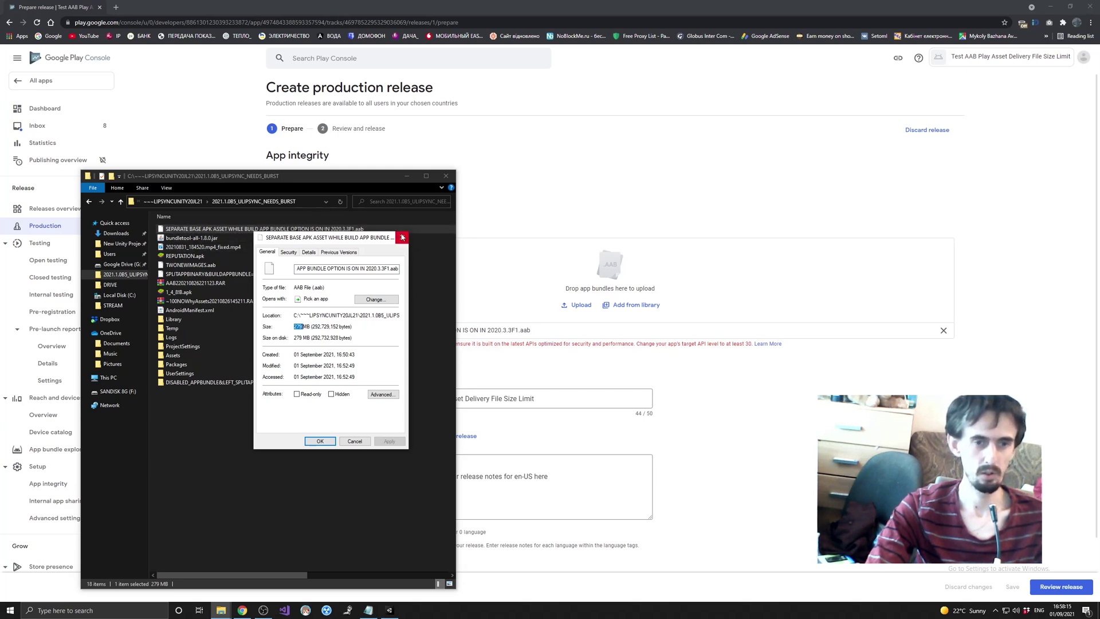
{"action": "left_click", "coordinate": [403, 237]}
{"action": "left_click", "coordinate": [446, 178]}
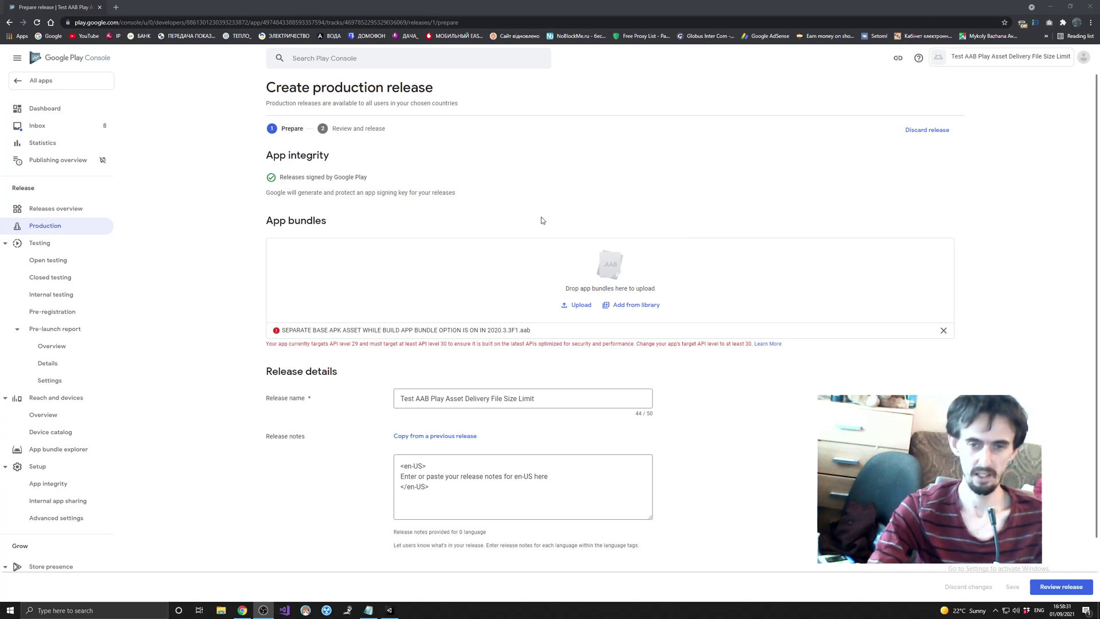
Highlight the com.google.play.assetdelivery package name in step 2 of the tutorial notes
{"action": "left_click", "coordinate": [368, 610]}
{"action": "left_click", "coordinate": [485, 331]}
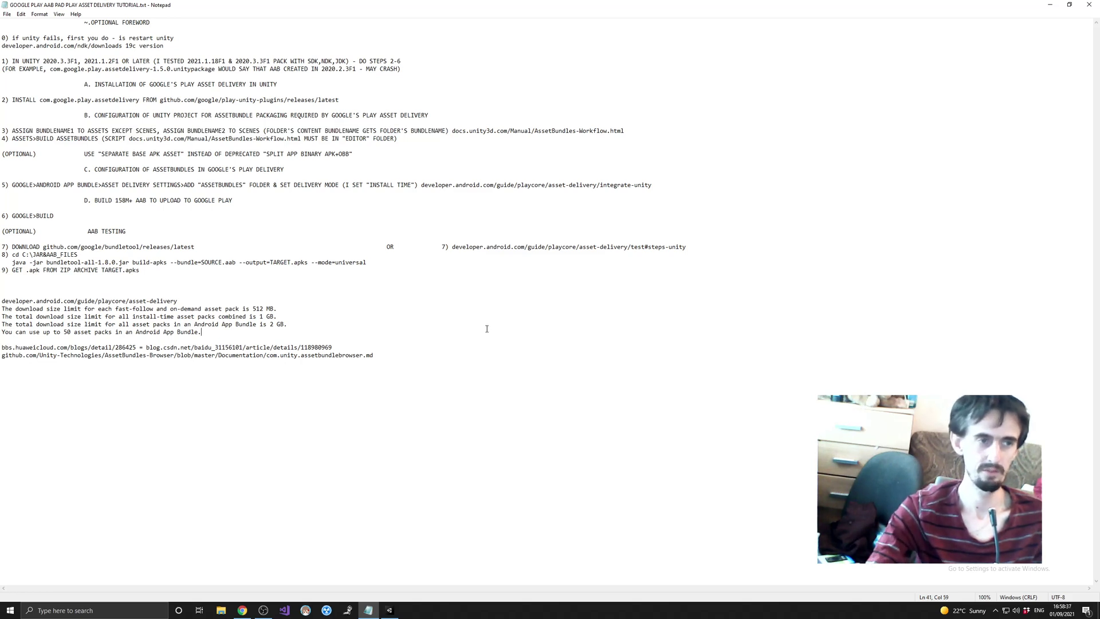
{"action": "left_click_drag", "start_coordinate": [16, 99], "coordinate": [116, 101]}
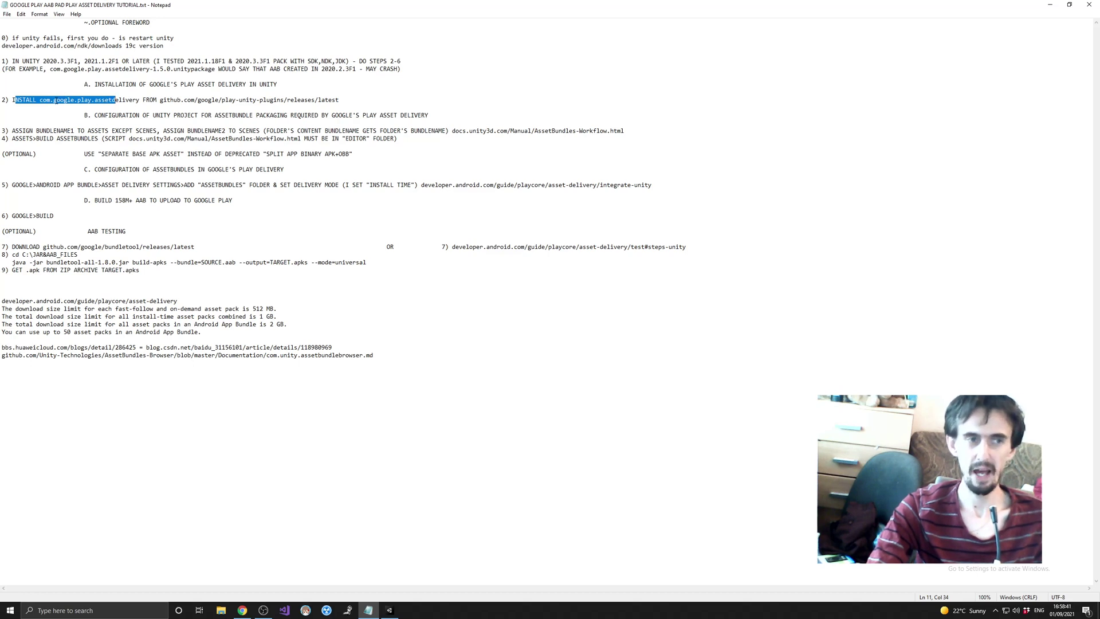
{"action": "left_click", "coordinate": [116, 101]}
{"action": "left_click_drag", "start_coordinate": [39, 100], "coordinate": [345, 100]}
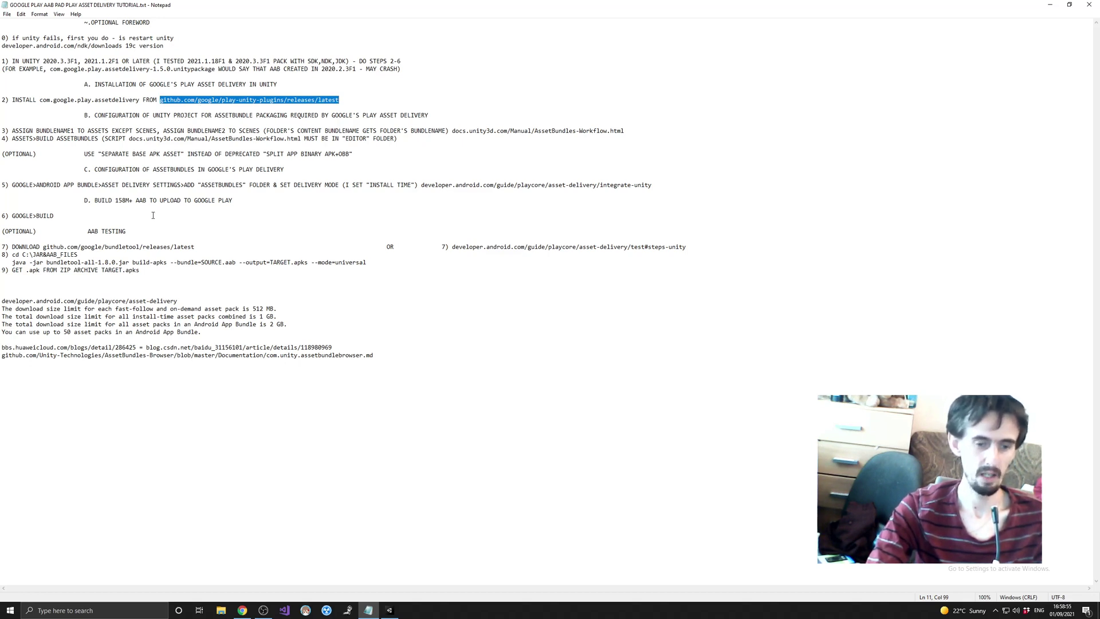
{"action": "left_click", "coordinate": [390, 611]}
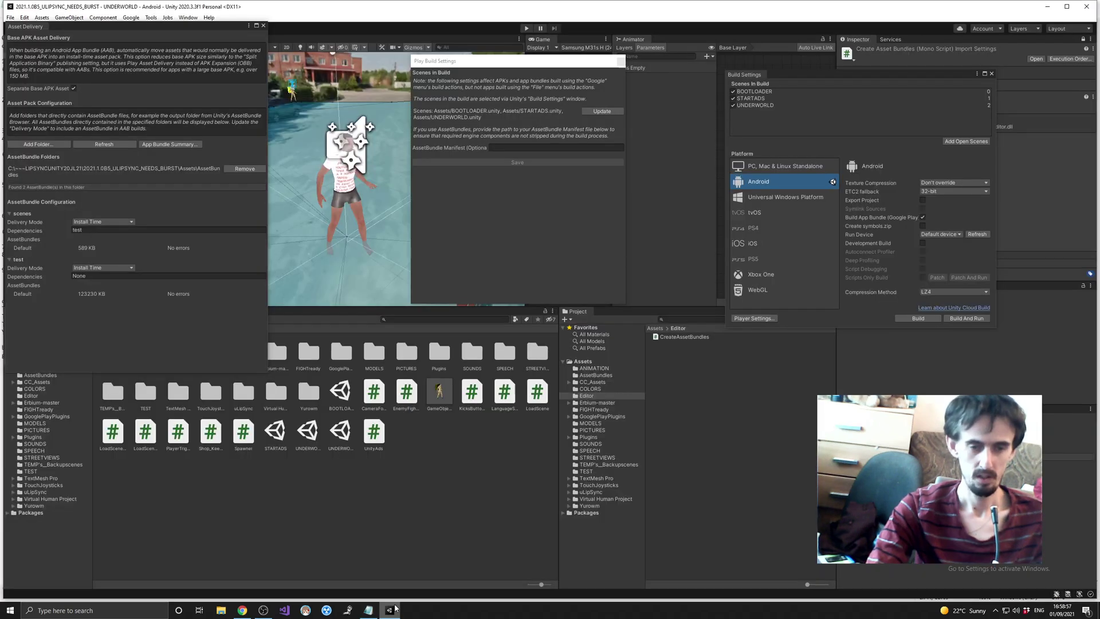
Select the UNDERWORLD scene and the GameObject (1) prefab, closing Build Settings in between
{"action": "left_click", "coordinate": [347, 437]}
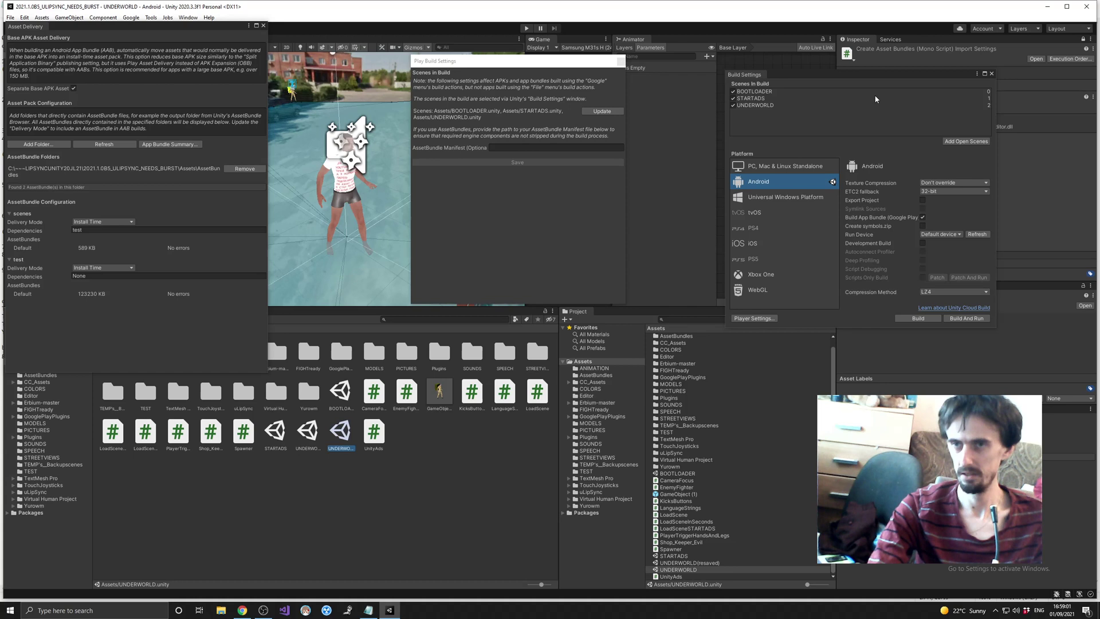
{"action": "left_click", "coordinate": [991, 74]}
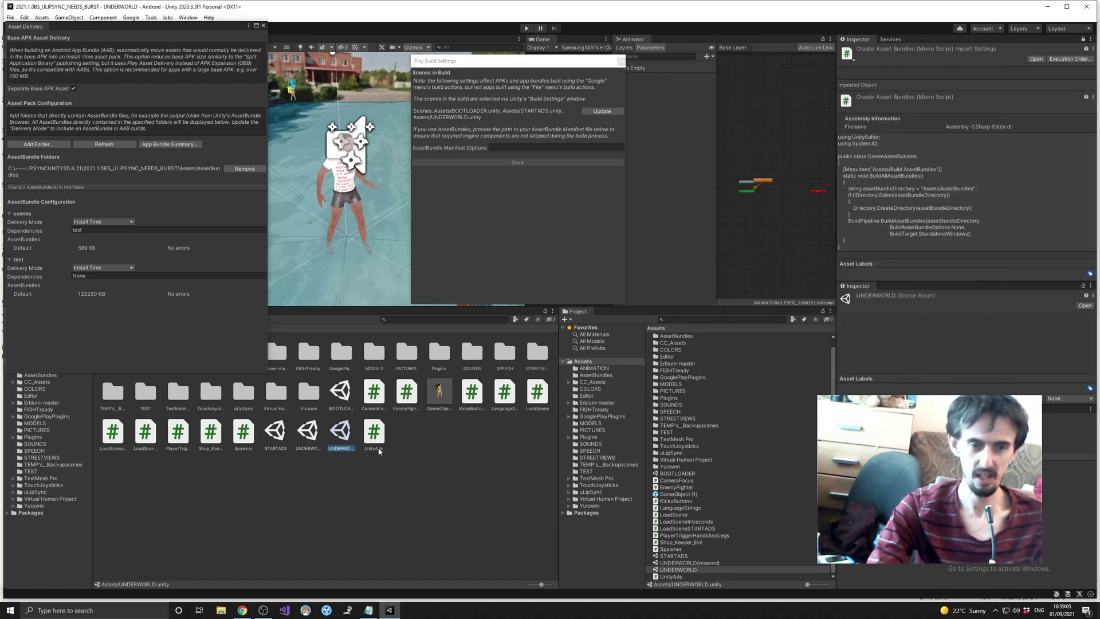
{"action": "left_click", "coordinate": [439, 393]}
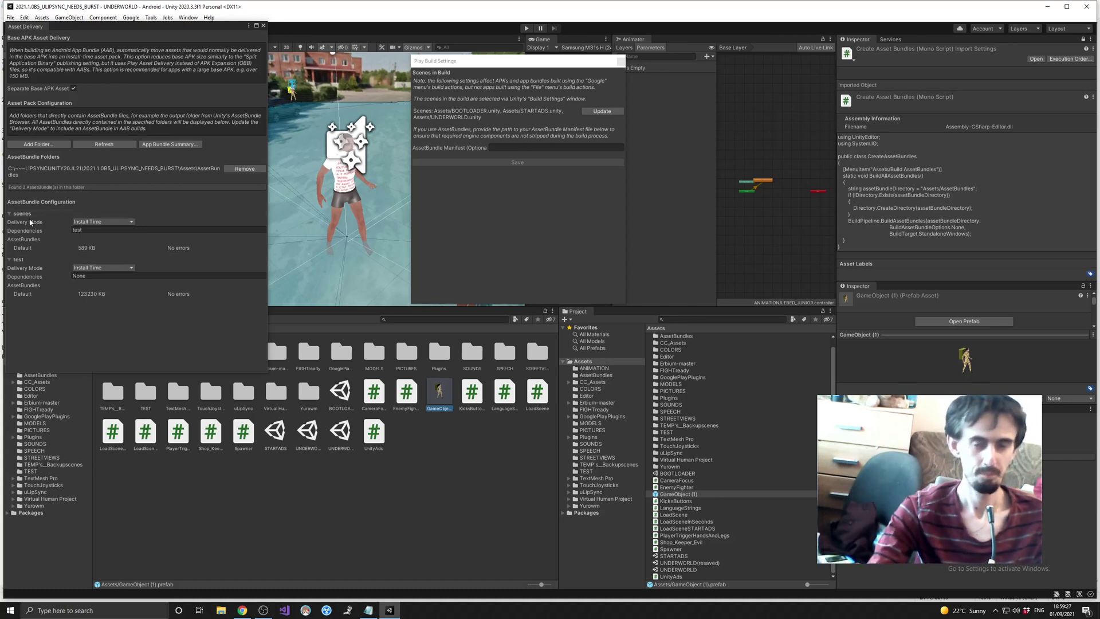
{"action": "left_click", "coordinate": [369, 611]}
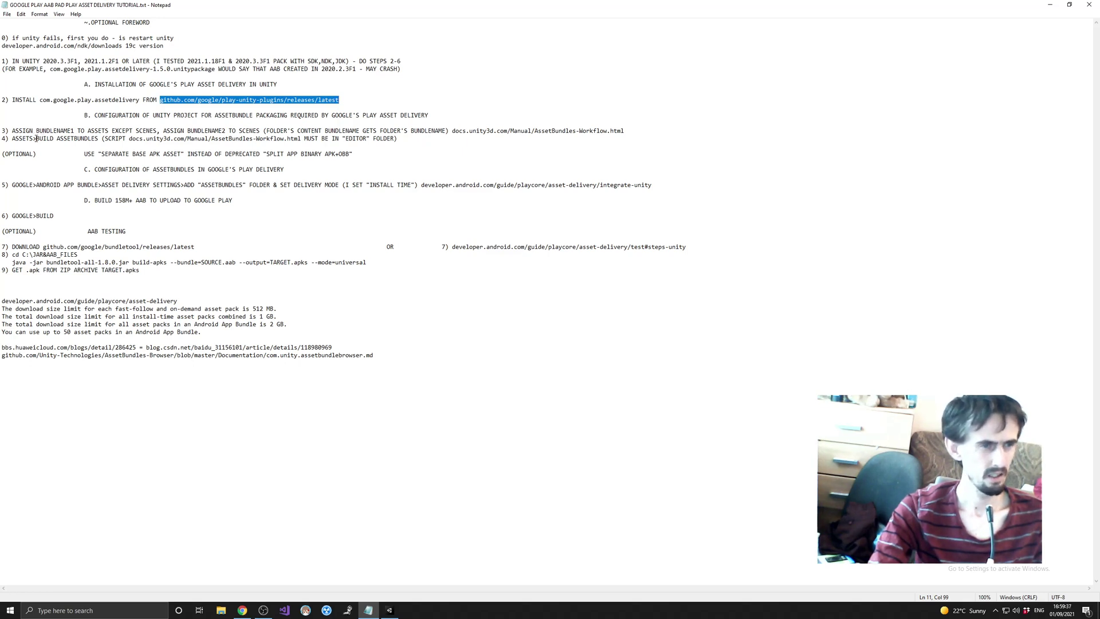
Minimize the Notepad tutorial notes to reveal Unity's Asset Delivery settings
{"action": "left_click", "coordinate": [369, 610]}
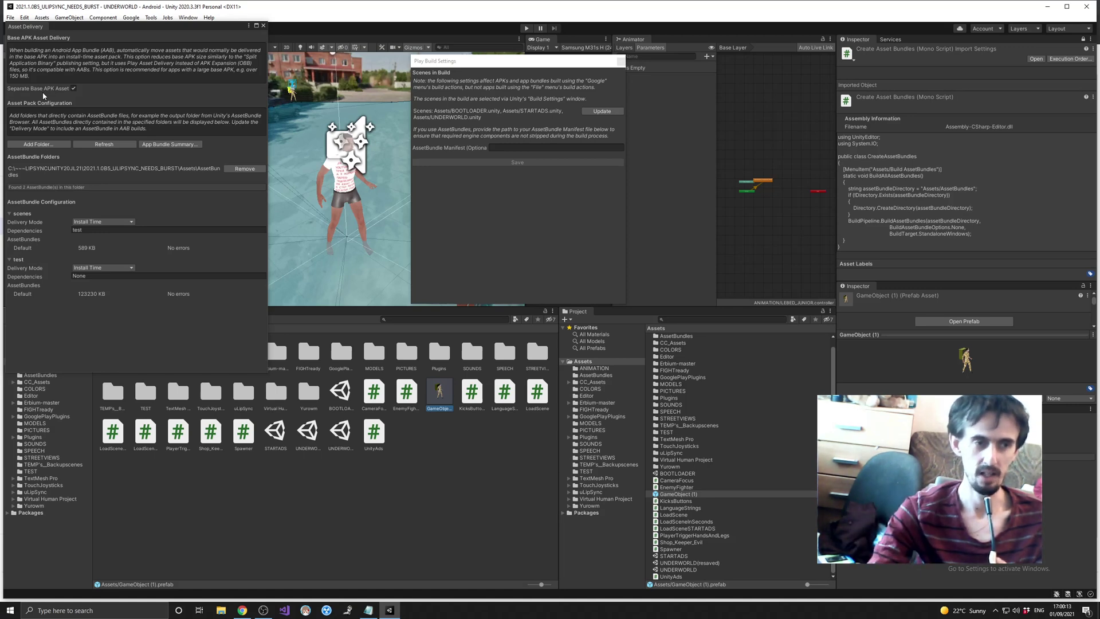
Compare Unity's Asset Delivery window, both bundles at Install Time, with the tutorial notes
{"action": "left_click", "coordinate": [368, 610]}
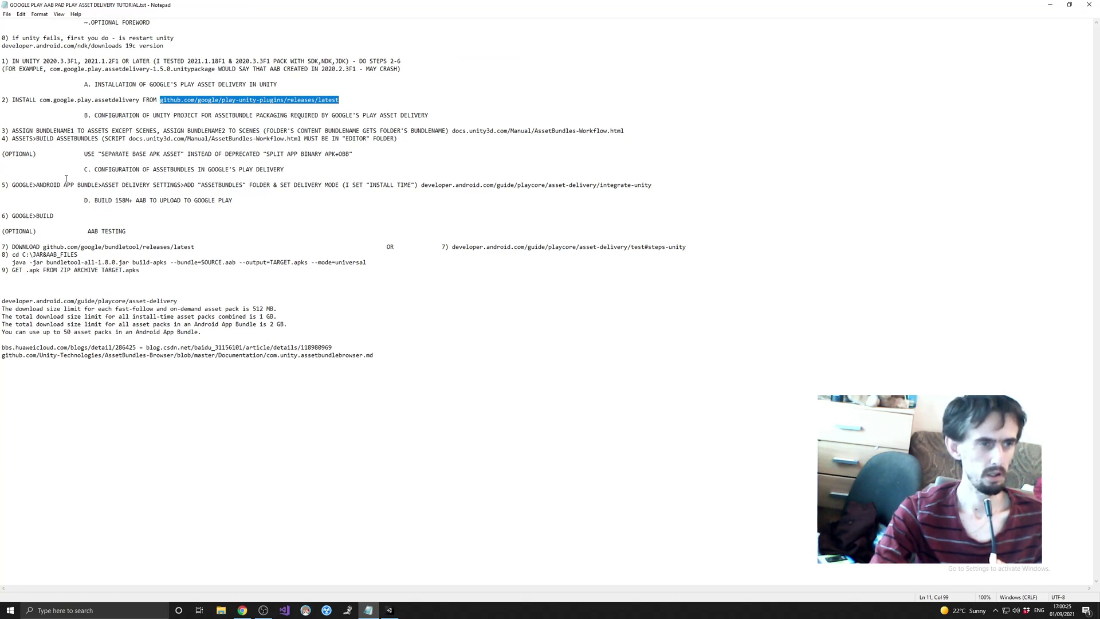
{"action": "left_click", "coordinate": [389, 610]}
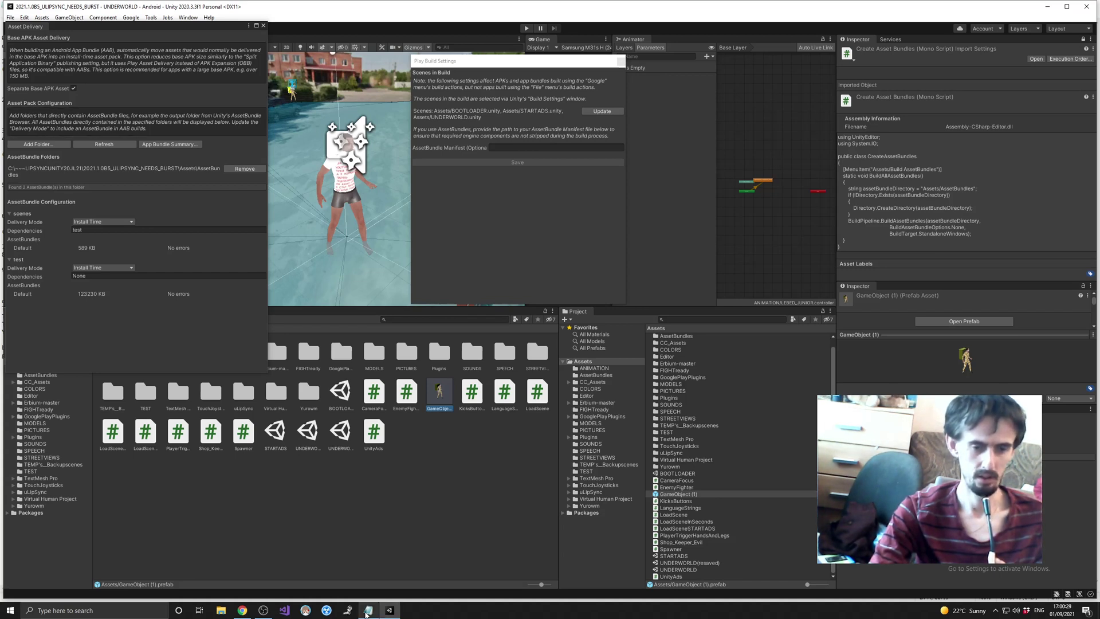
{"action": "mouse_move", "coordinate": [366, 613]}
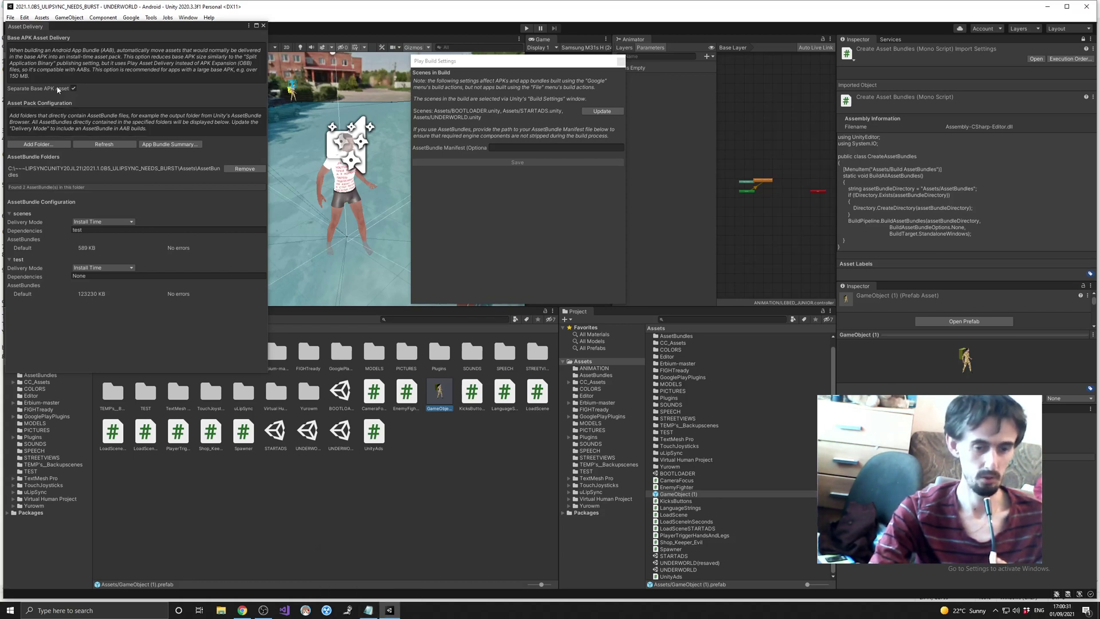
{"action": "left_click", "coordinate": [369, 610]}
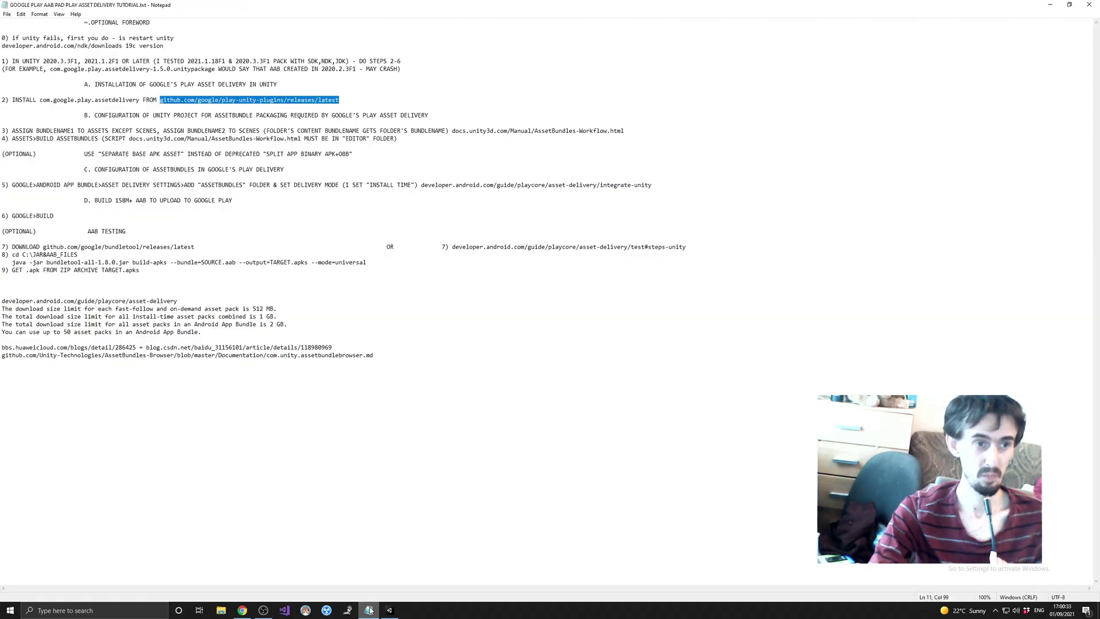
{"action": "left_click", "coordinate": [369, 610]}
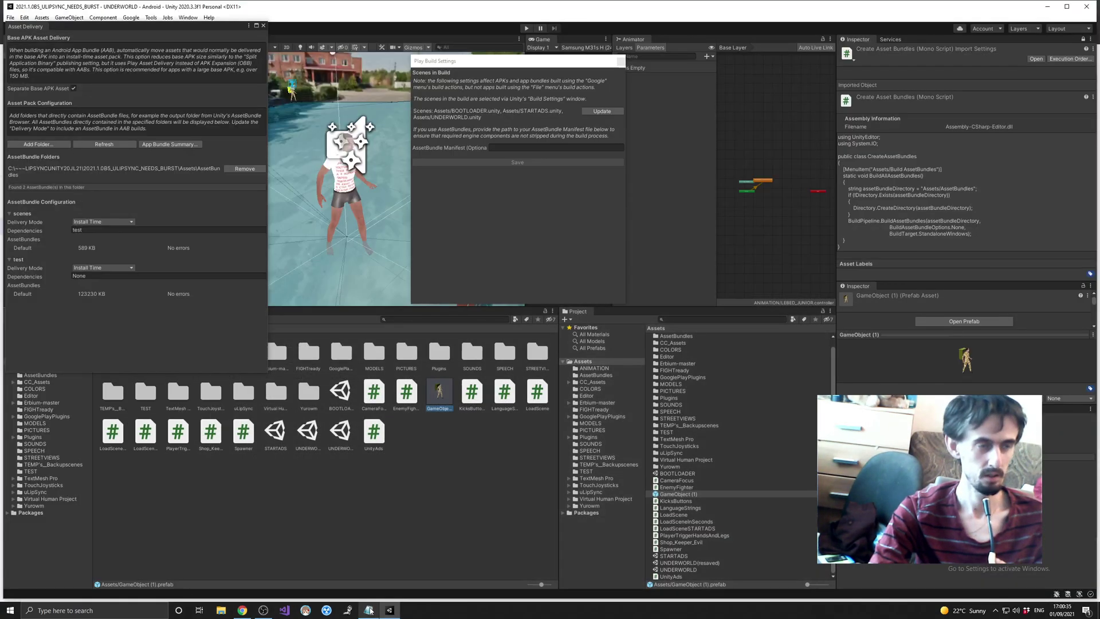
{"action": "left_click", "coordinate": [369, 610]}
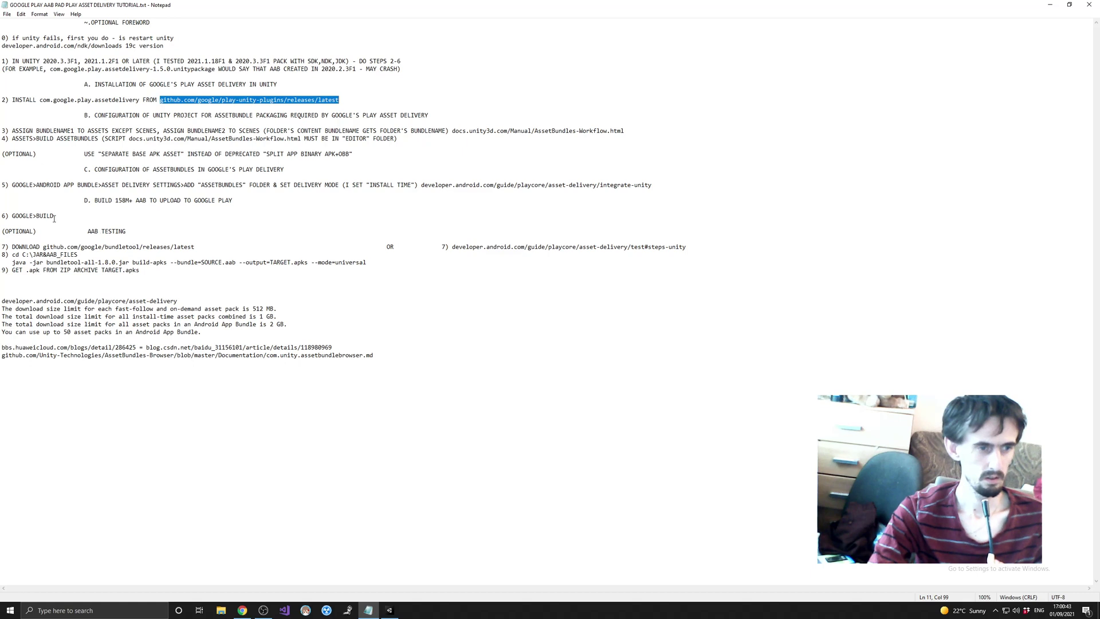
{"action": "left_click_drag", "start_coordinate": [39, 216], "coordinate": [54, 217]}
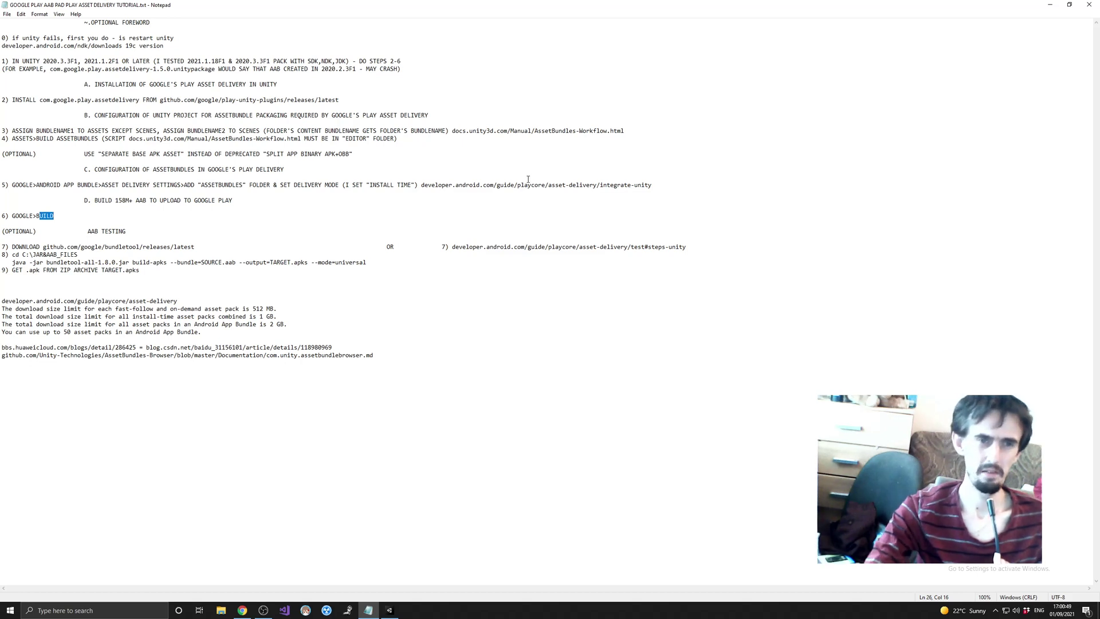
{"action": "left_click_drag", "start_coordinate": [87, 153], "coordinate": [354, 154]}
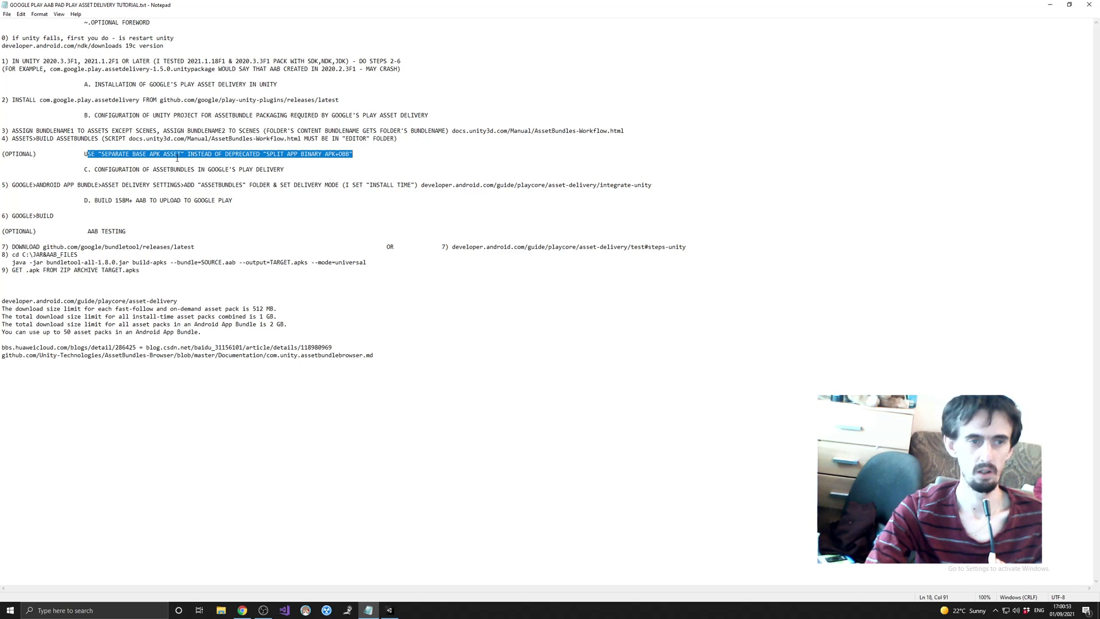
{"action": "left_click_drag", "start_coordinate": [86, 154], "coordinate": [358, 154]}
{"action": "left_click", "coordinate": [21, 140]}
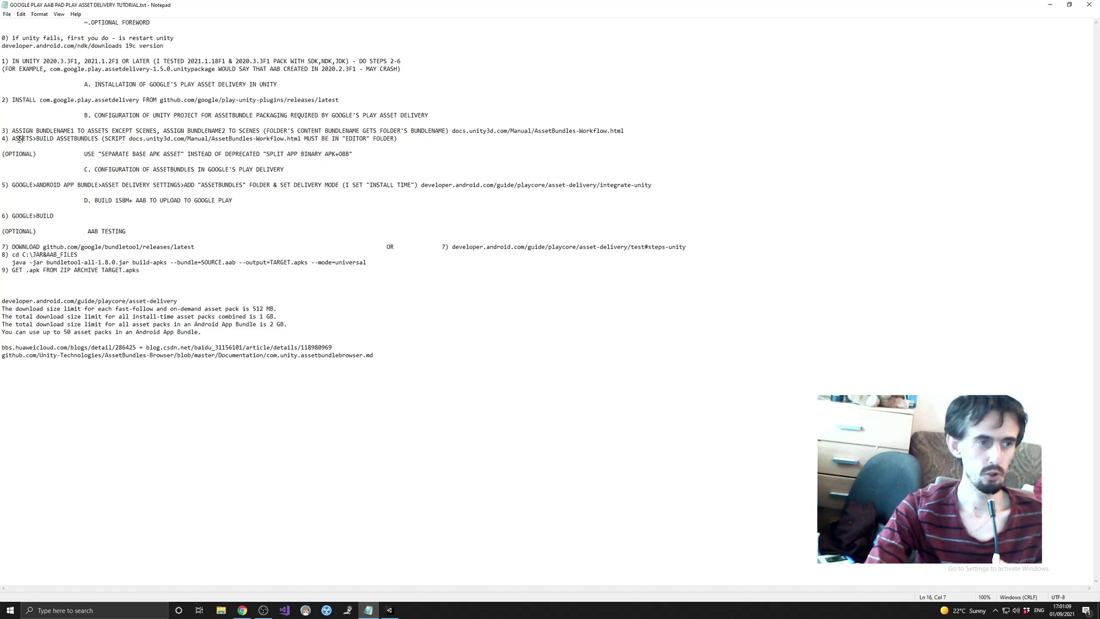
Run Assets > Build AssetBundles, then drag the Asset Delivery window down to uncover the hierarchy
{"action": "left_click", "coordinate": [390, 610]}
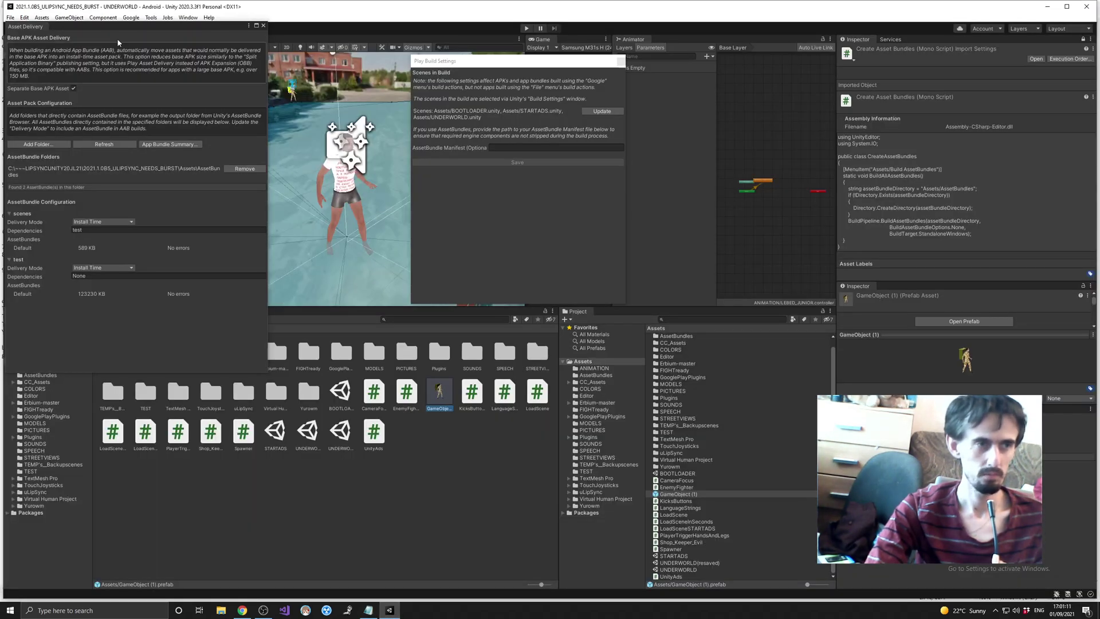
{"action": "left_click", "coordinate": [42, 17]}
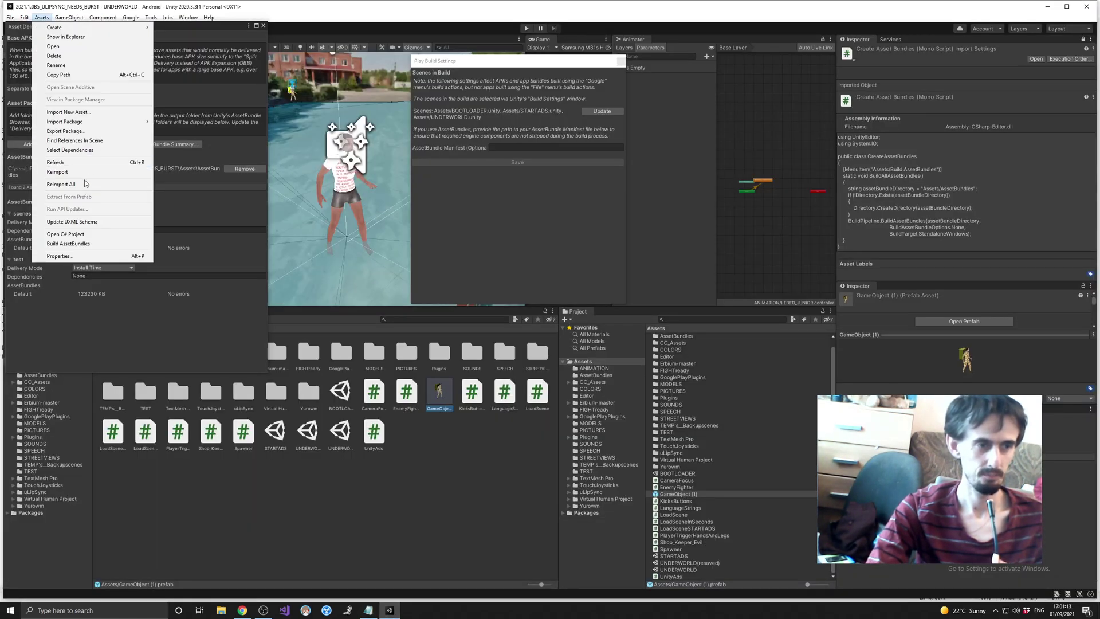
{"action": "left_click", "coordinate": [54, 250]}
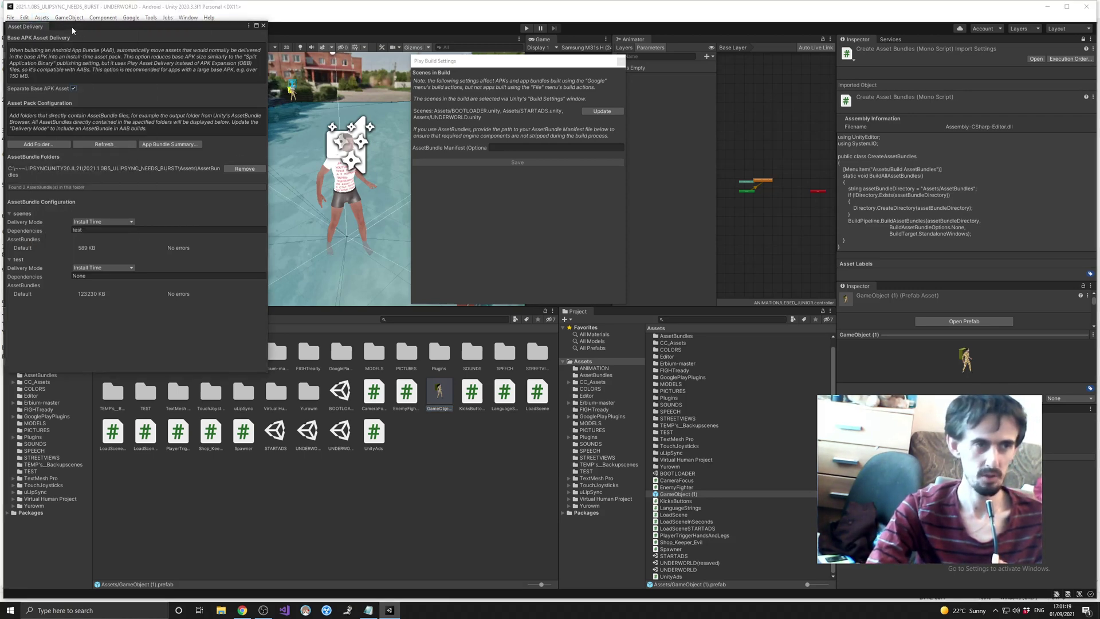
{"action": "left_click_drag", "start_coordinate": [71, 26], "coordinate": [230, 427]}
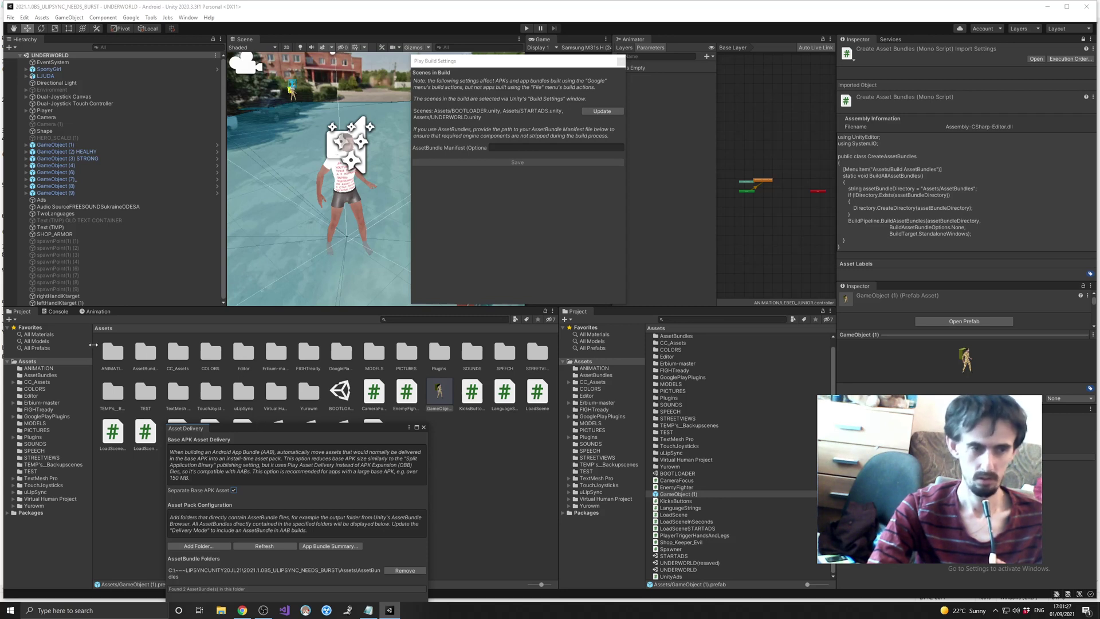
Open the Editor folder in the Project panel and move the Asset Delivery window up-left
{"action": "double_click", "coordinate": [243, 354]}
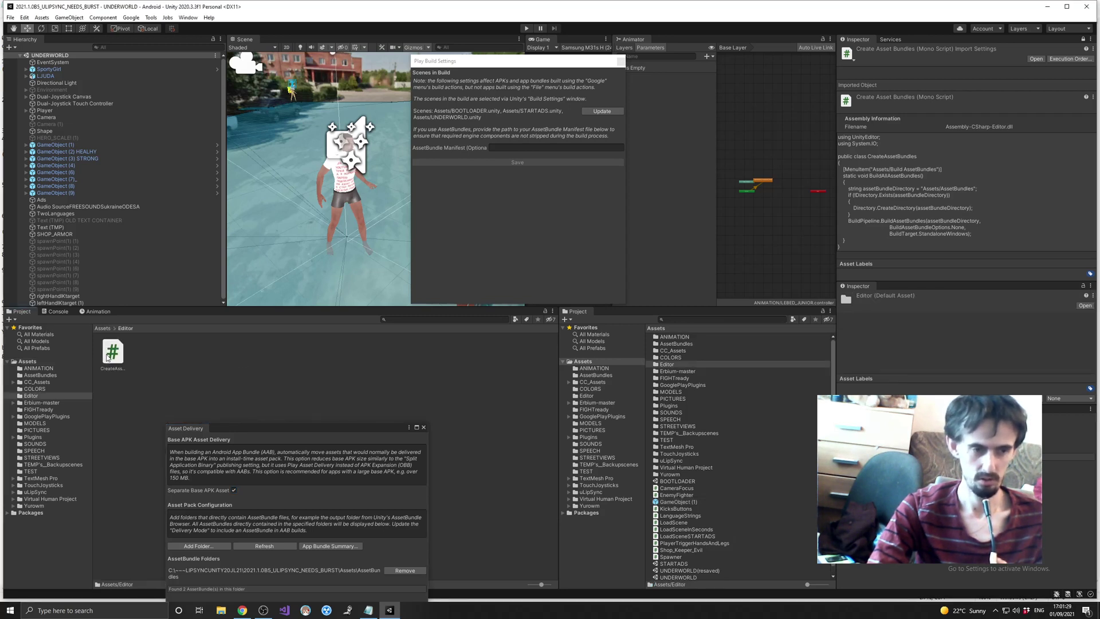
{"action": "left_click_drag", "start_coordinate": [227, 430], "coordinate": [118, 115]}
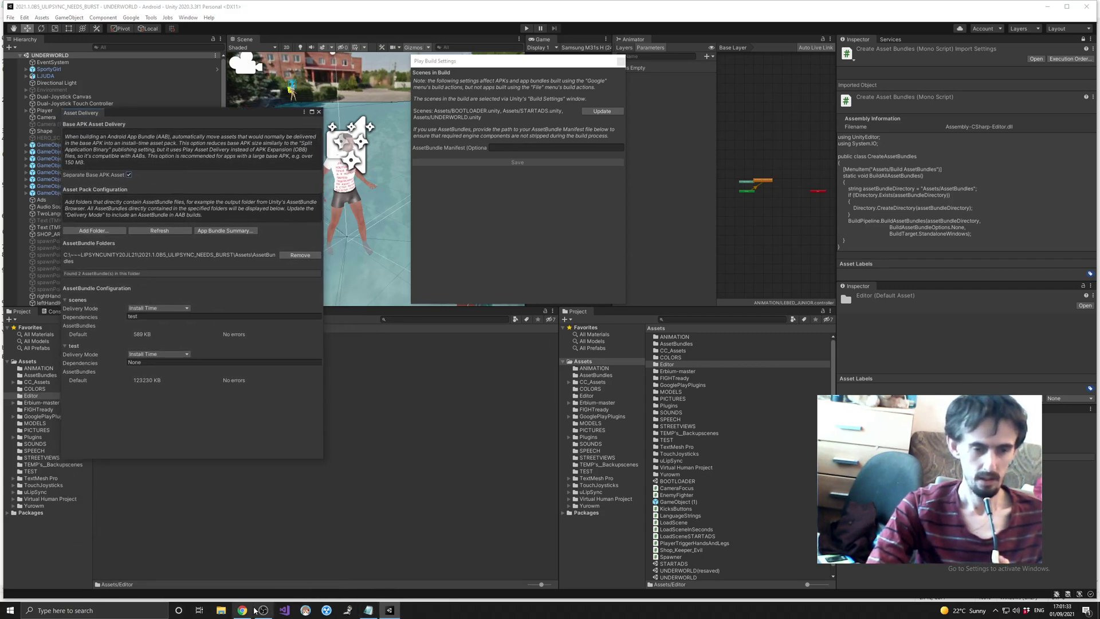
{"action": "left_click", "coordinate": [367, 610]}
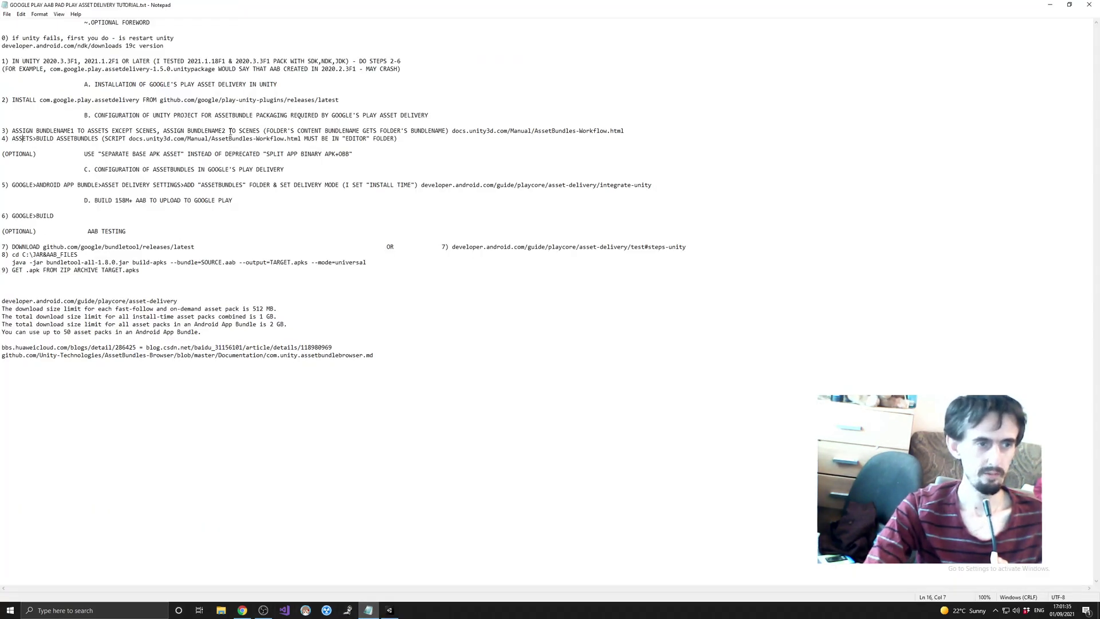
Highlight the step 4 AssetBundles workflow link and the optional Separate Base APK Asset line
{"action": "left_click_drag", "start_coordinate": [130, 141], "coordinate": [299, 139]}
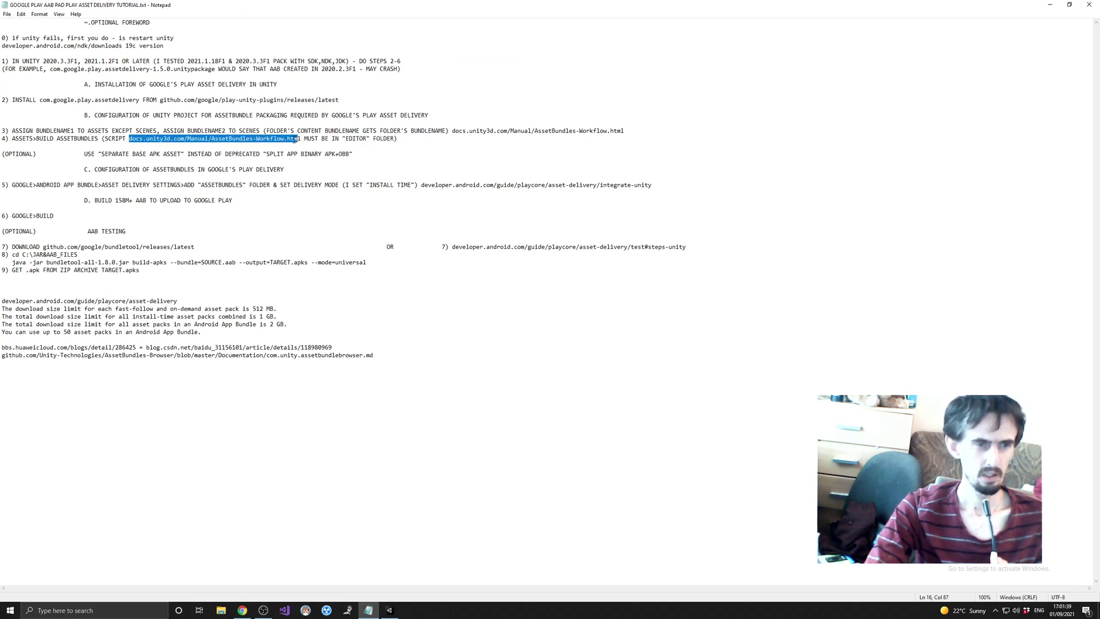
{"action": "left_click_drag", "start_coordinate": [86, 154], "coordinate": [361, 157]}
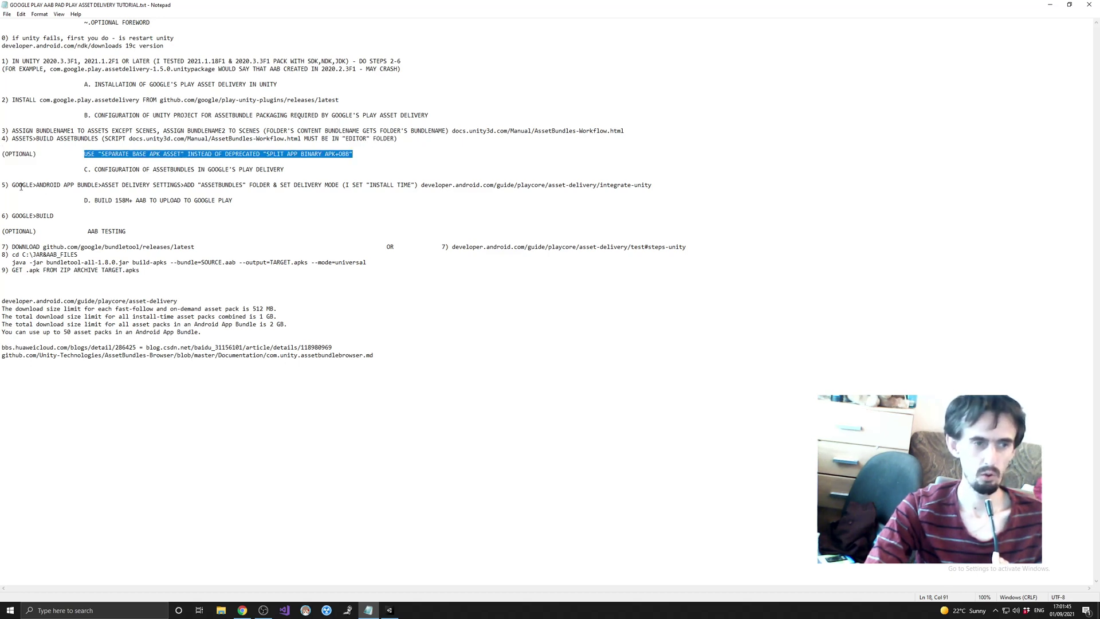
{"action": "left_click", "coordinate": [389, 609]}
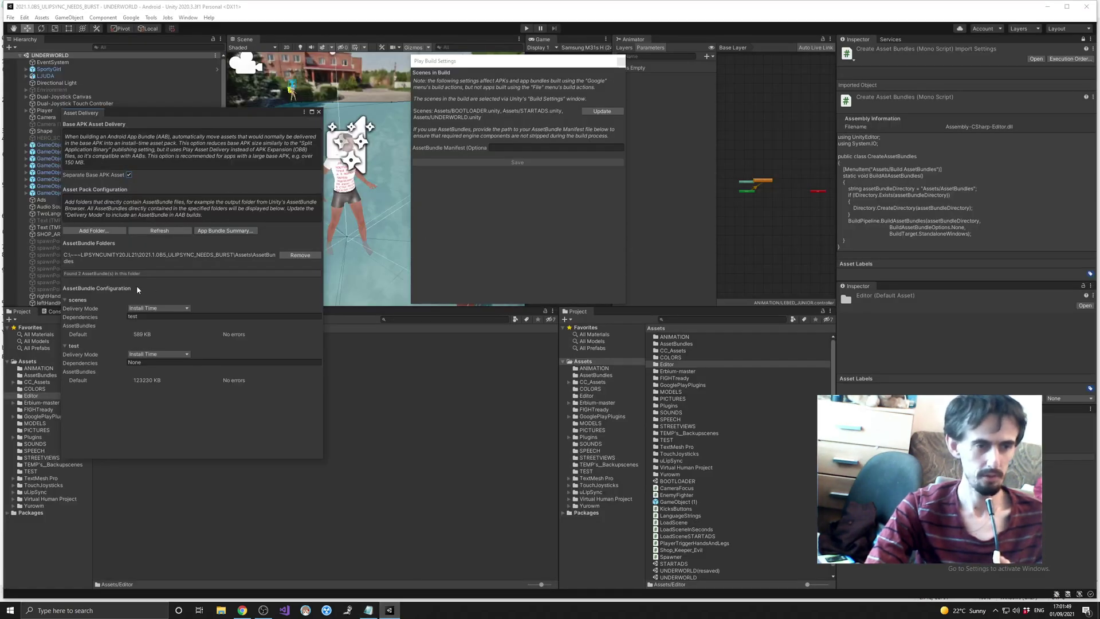
Nudge the Asset Delivery window right and review the scenes and test bundles' Install Time setting
{"action": "left_click_drag", "start_coordinate": [154, 117], "coordinate": [204, 112]}
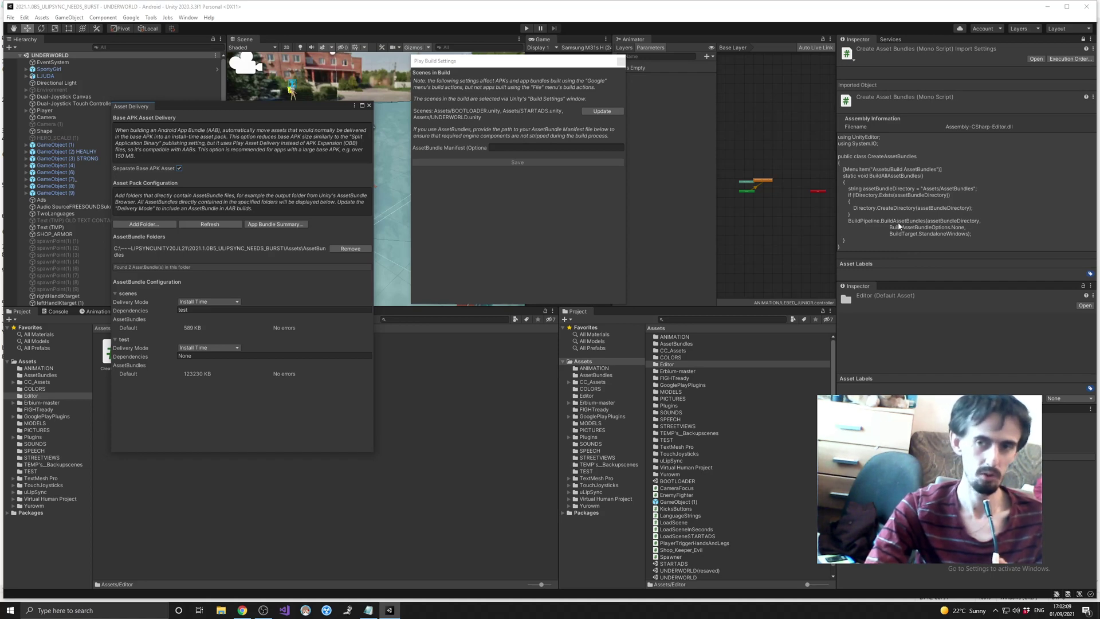
{"action": "left_click", "coordinate": [368, 610]}
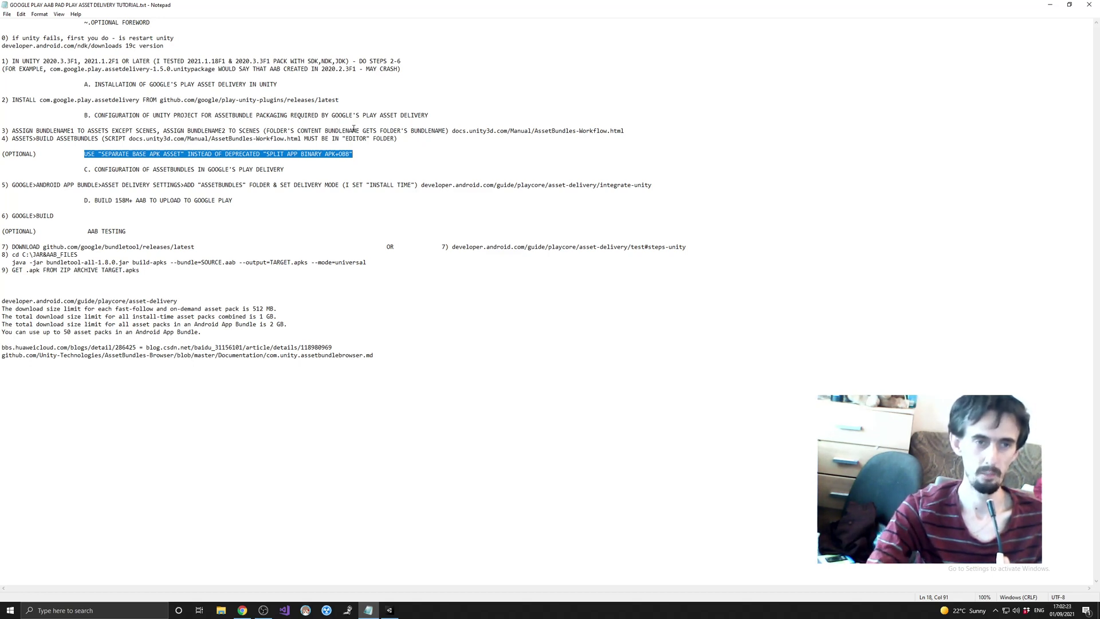
Highlight the step 3 note "FOLDER'S CONTENT BUNDLENAME GETS FOLDER'S BUNDLENAME"
{"action": "left_click_drag", "start_coordinate": [266, 131], "coordinate": [451, 130]}
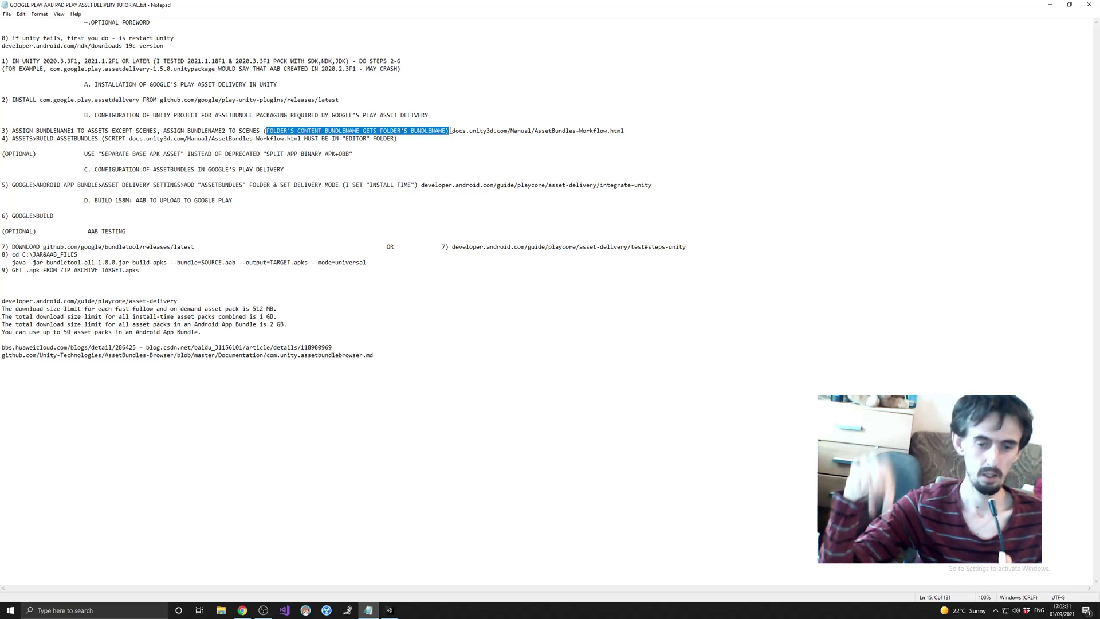
{"action": "left_click", "coordinate": [389, 610]}
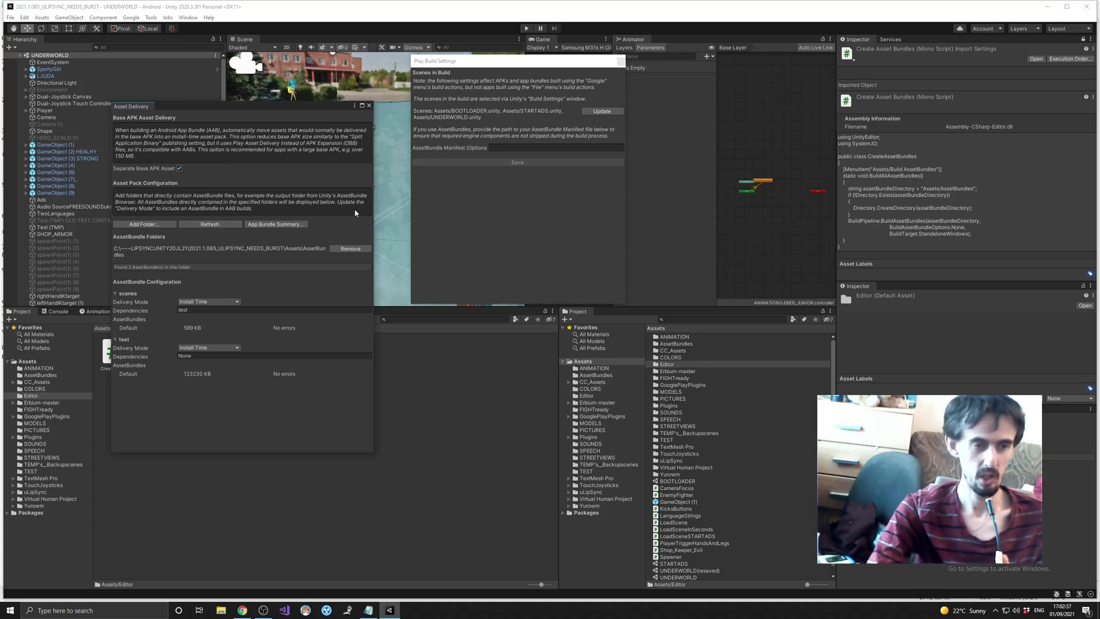
Keep the scenes bundle at Install Time and highlight the step 5 integrate-unity link in the notes
{"action": "left_click", "coordinate": [188, 302]}
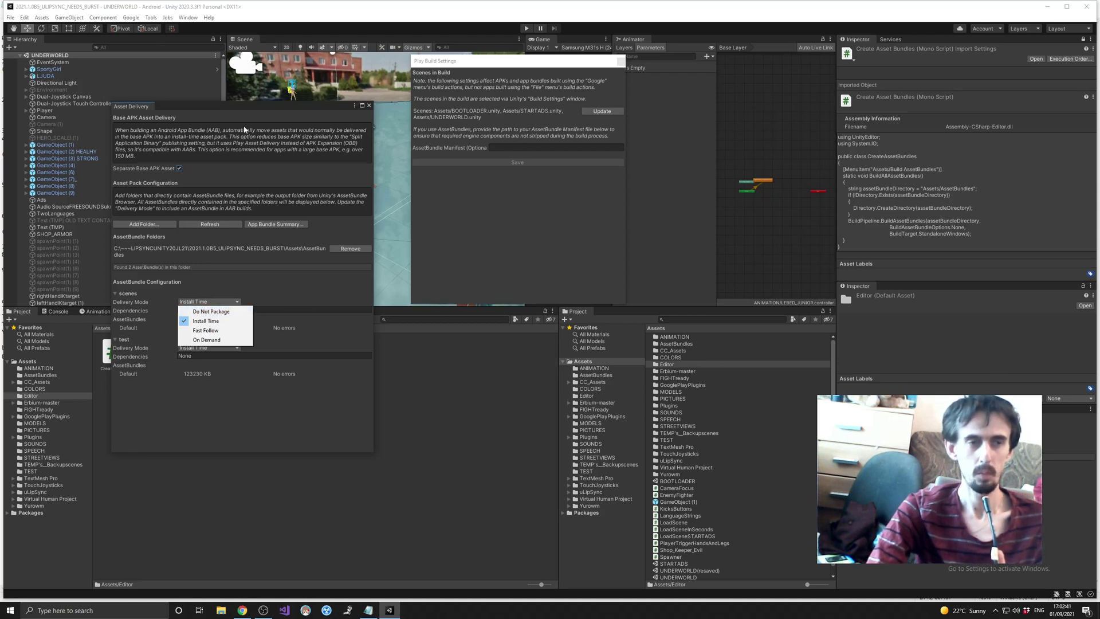
{"action": "left_click", "coordinate": [235, 303]}
{"action": "left_click", "coordinate": [235, 303]}
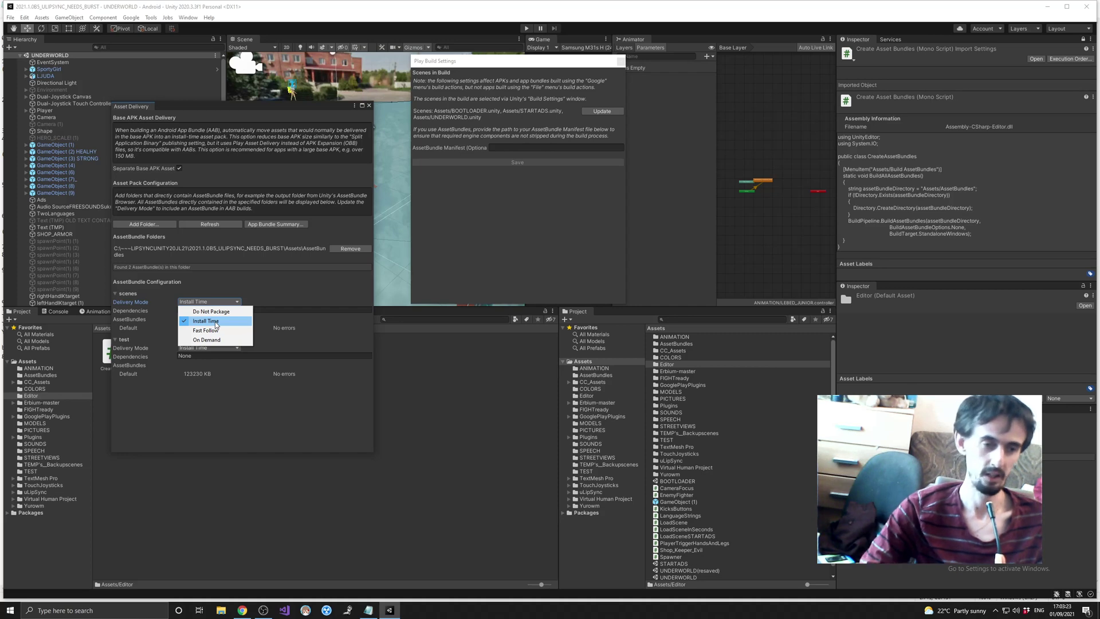
{"action": "left_click", "coordinate": [216, 324]}
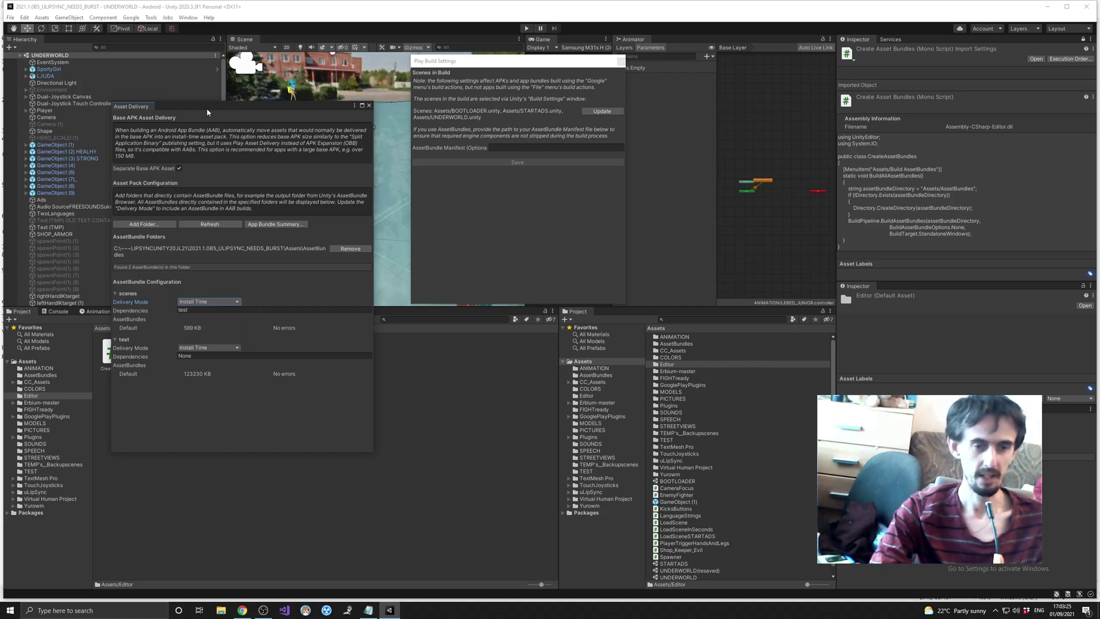
{"action": "left_click", "coordinate": [369, 610]}
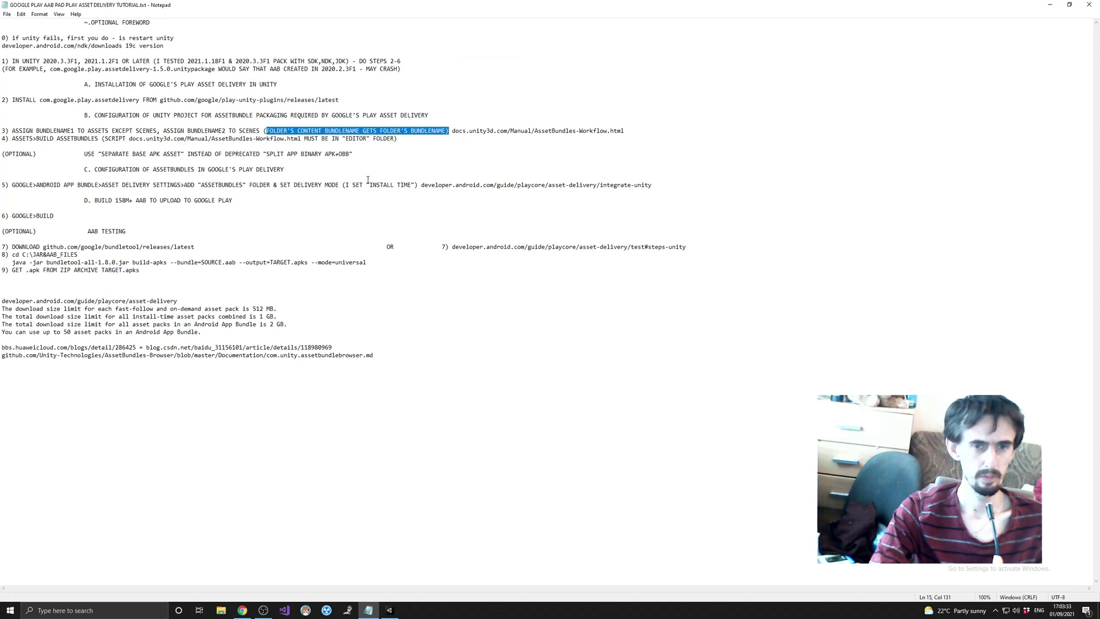
{"action": "left_click_drag", "start_coordinate": [422, 186], "coordinate": [665, 185]}
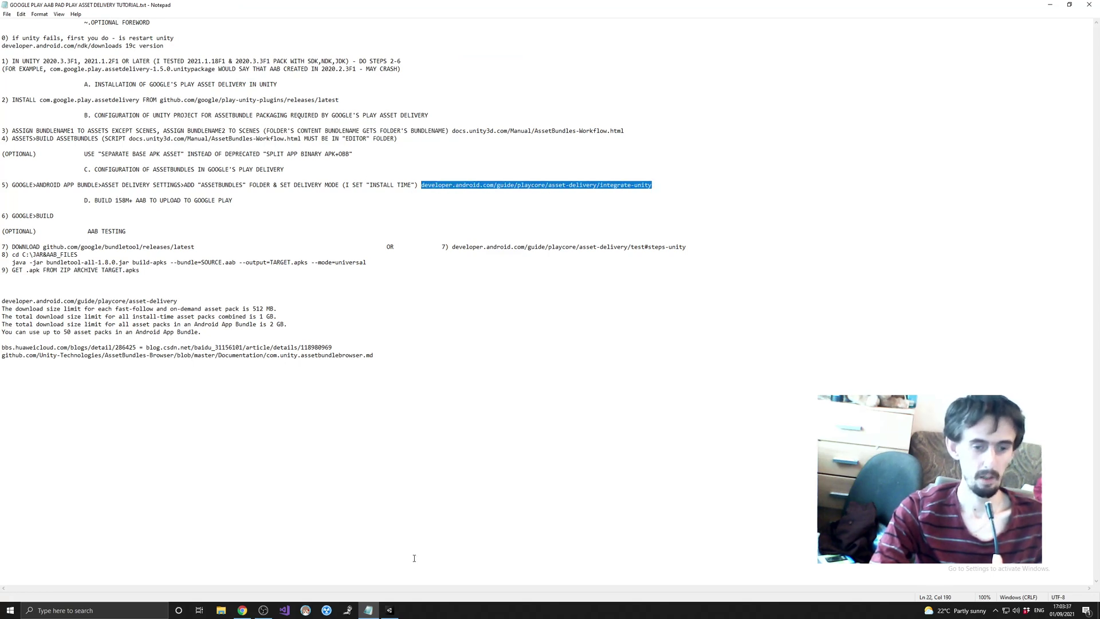
Back in Unity, look over the File menu and the Google app bundle build commands
{"action": "left_click", "coordinate": [390, 609]}
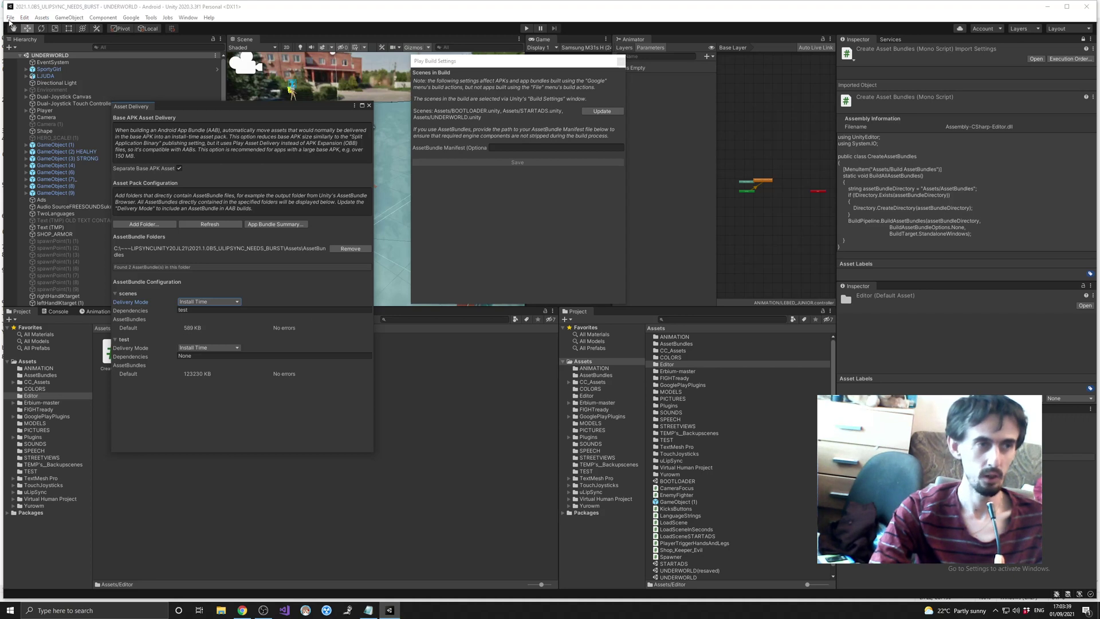
{"action": "left_click", "coordinate": [11, 17]}
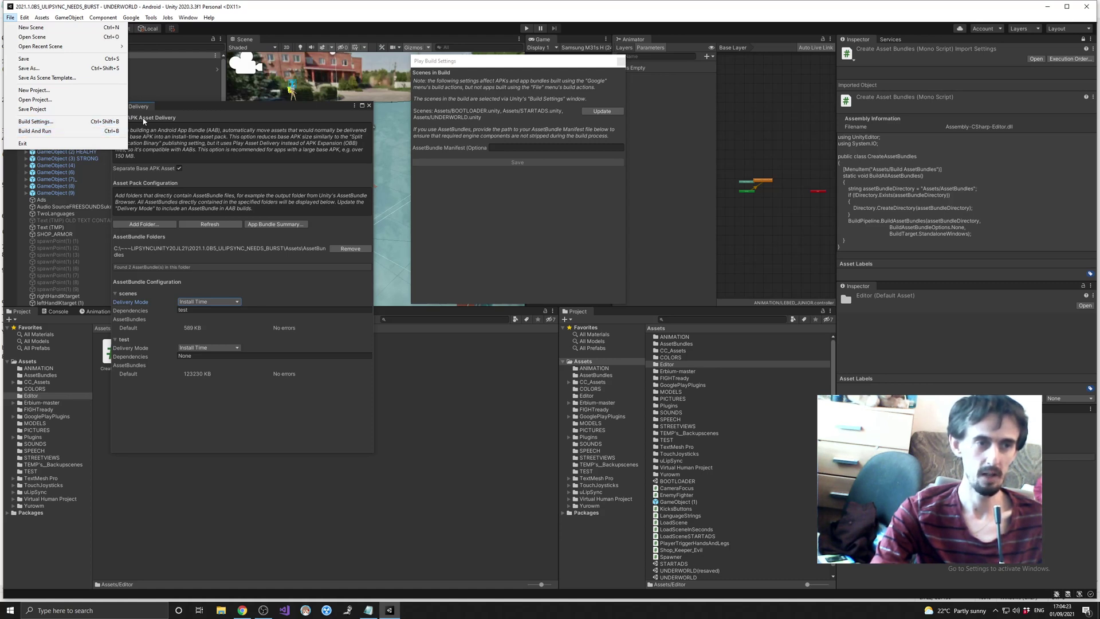
{"action": "left_click", "coordinate": [169, 111]}
{"action": "left_click", "coordinate": [131, 17]}
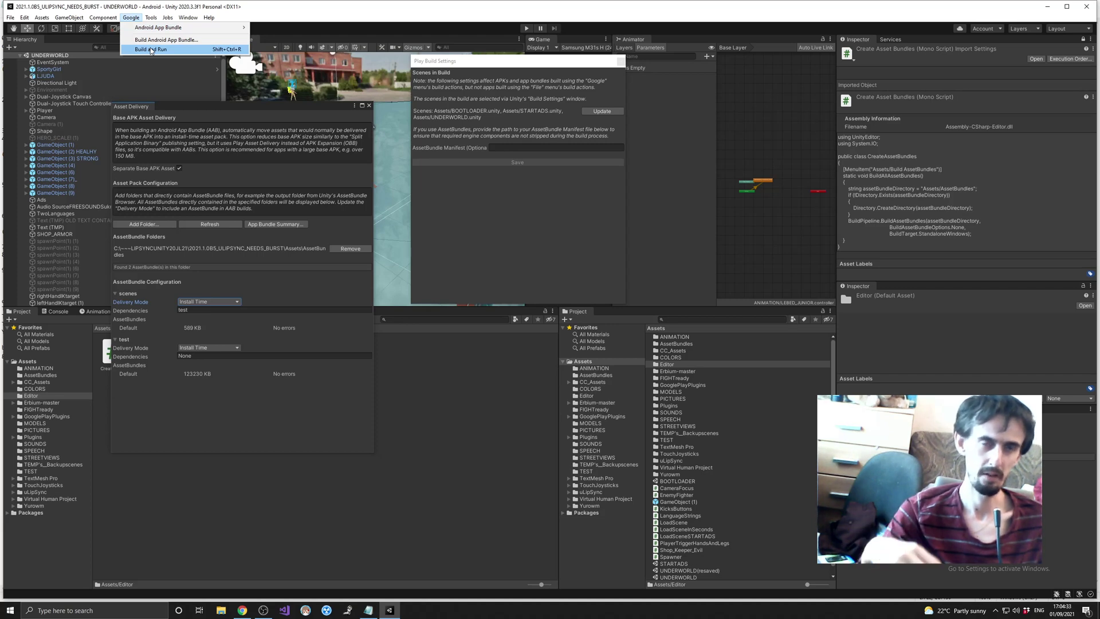
Highlight the AAB TESTING heading in the tutorial notes, then return to Unity
{"action": "left_click", "coordinate": [368, 610]}
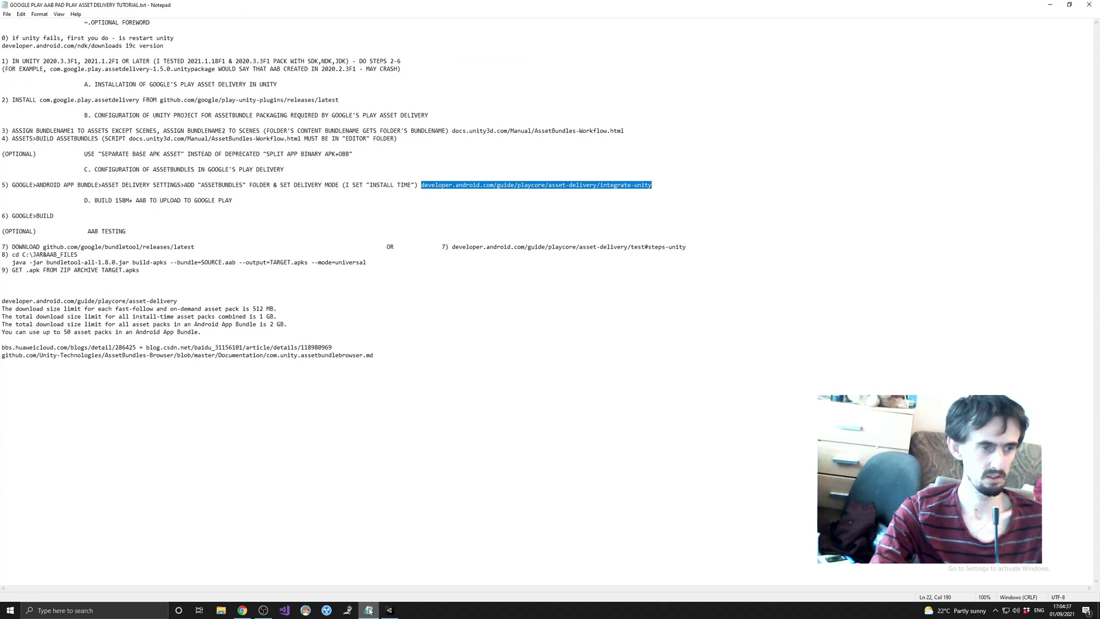
{"action": "left_click_drag", "start_coordinate": [88, 232], "coordinate": [126, 232]}
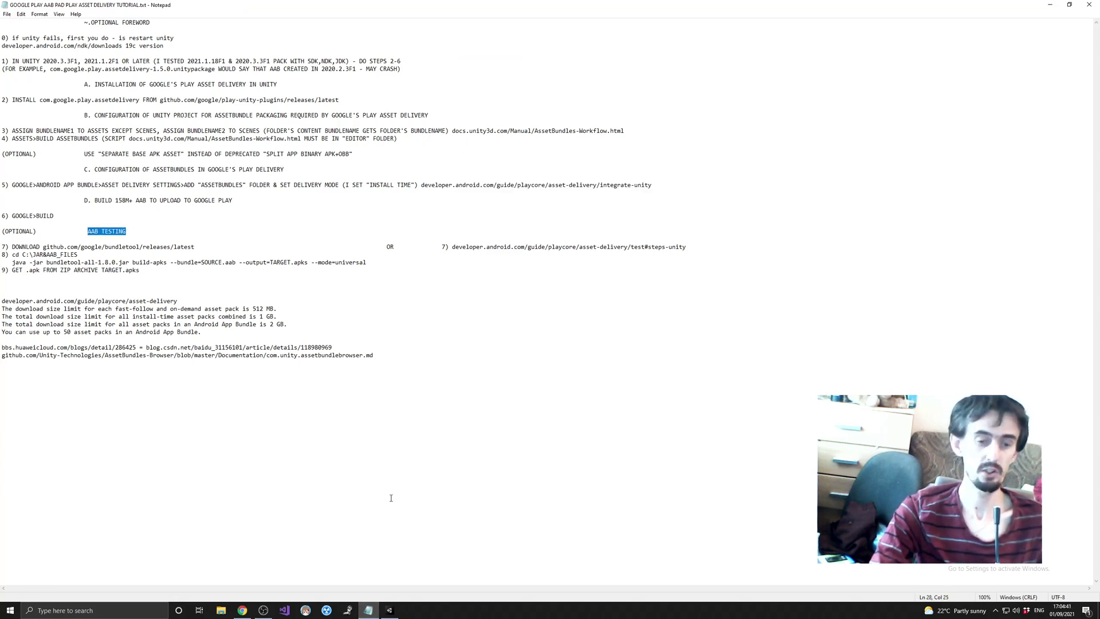
{"action": "left_click", "coordinate": [389, 610]}
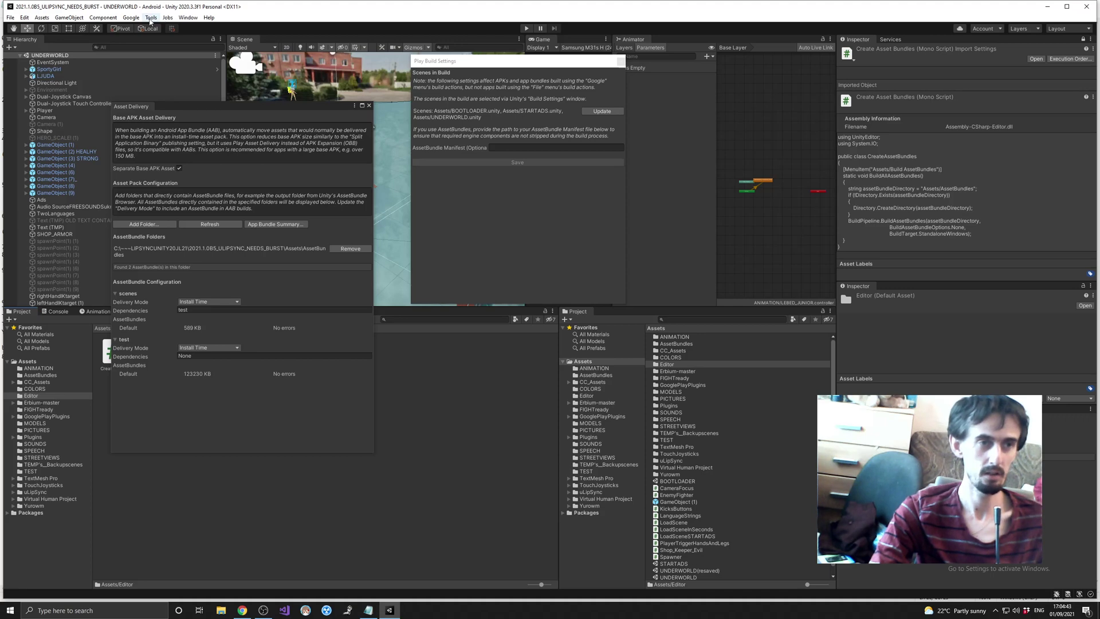
Glance at the Google Build and Run command without building, then bring up the tutorial notes
{"action": "left_click", "coordinate": [131, 17]}
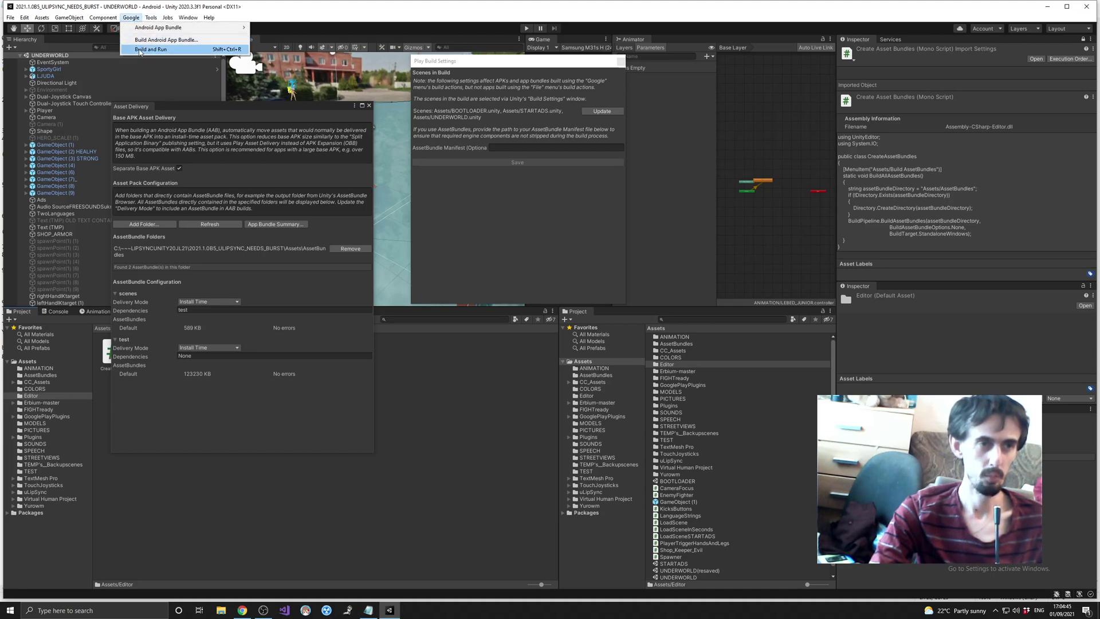
{"action": "left_click", "coordinate": [368, 610]}
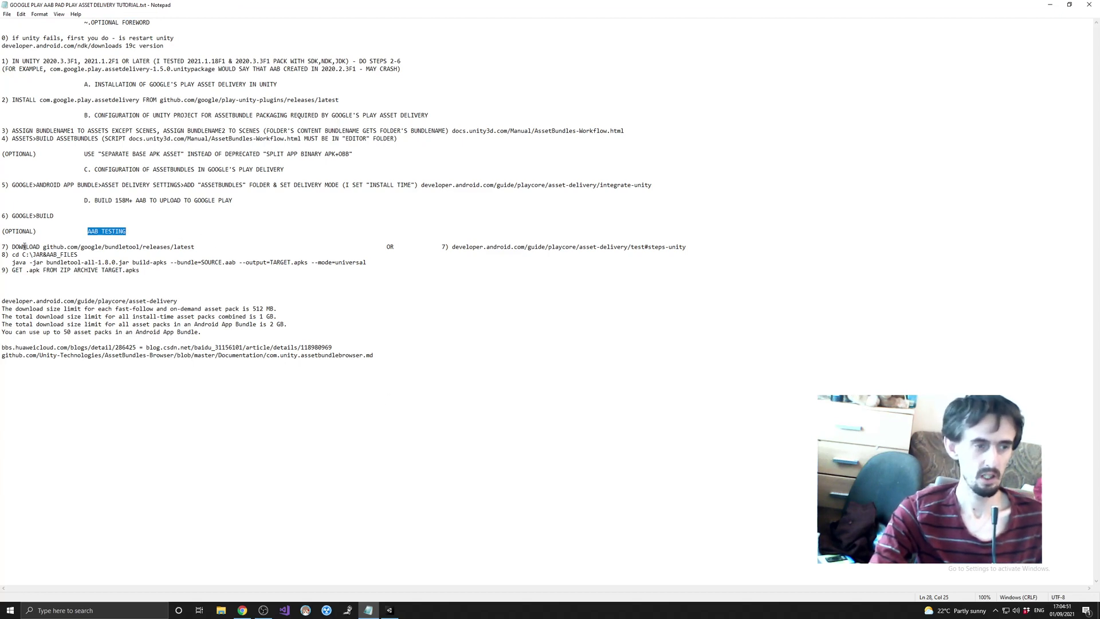
{"action": "left_click_drag", "start_coordinate": [43, 247], "coordinate": [193, 250]}
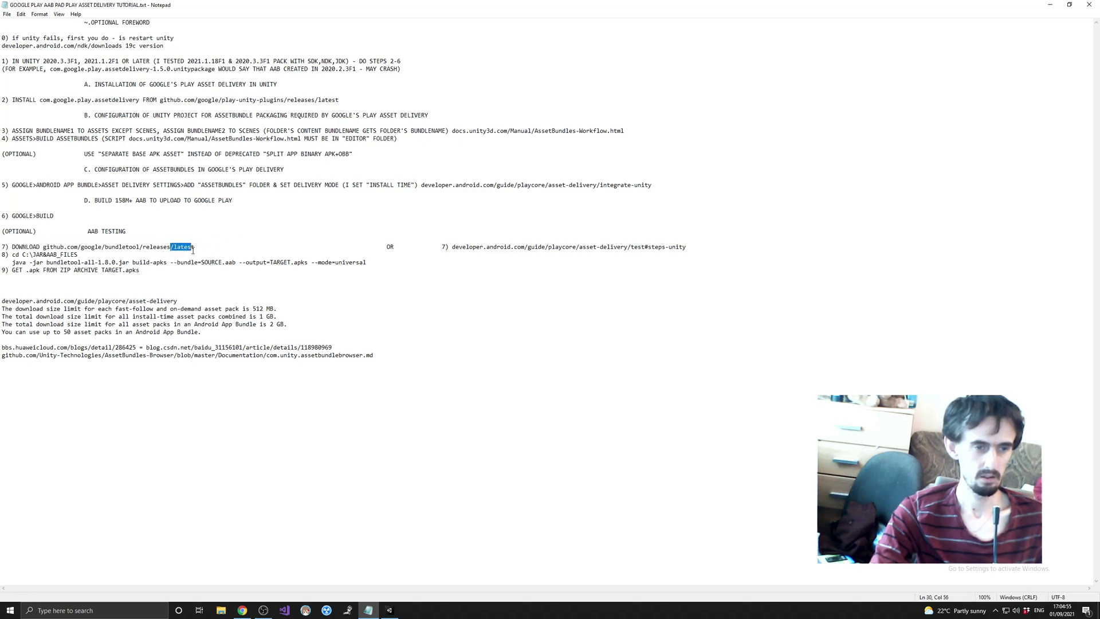
{"action": "left_click_drag", "start_coordinate": [43, 247], "coordinate": [200, 248]}
{"action": "left_click", "coordinate": [196, 250]}
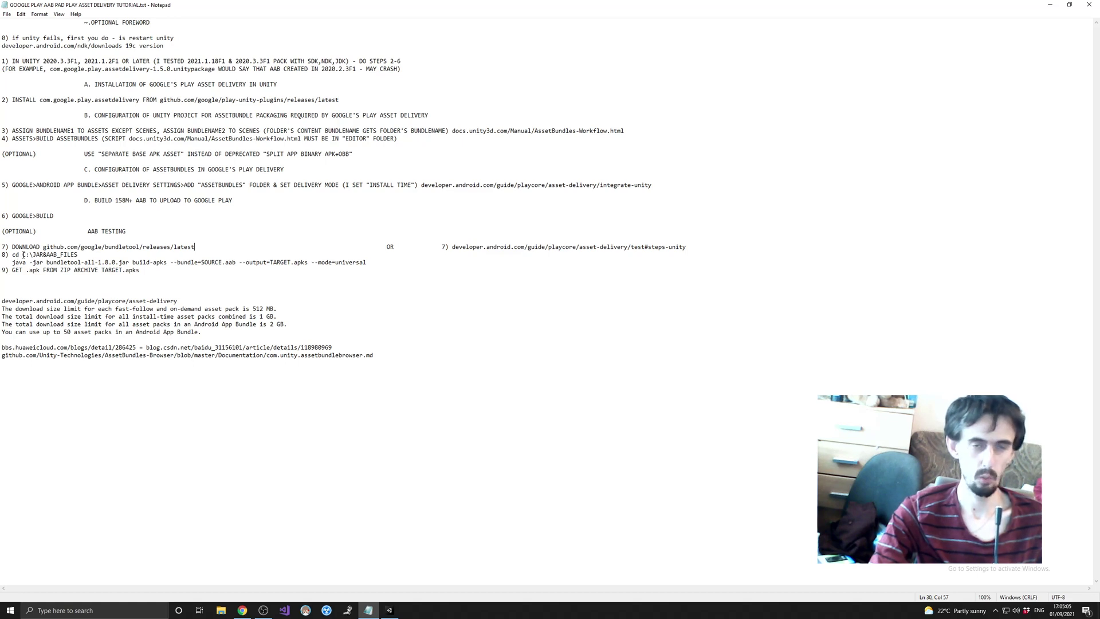
{"action": "left_click_drag", "start_coordinate": [23, 255], "coordinate": [89, 255]}
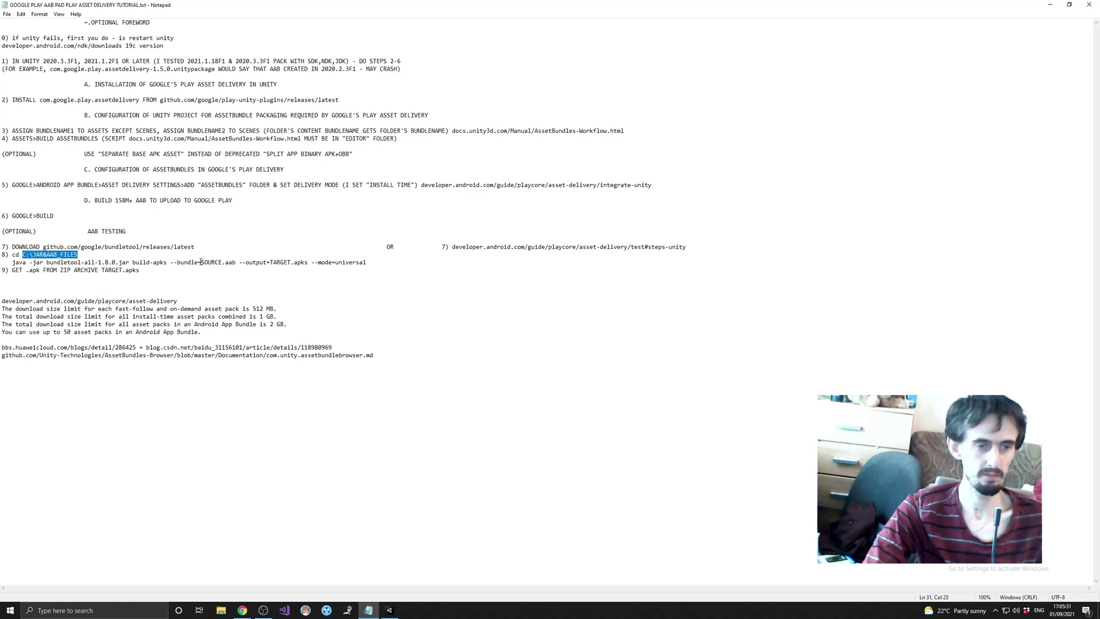
{"action": "left_click_drag", "start_coordinate": [201, 262], "coordinate": [308, 262]}
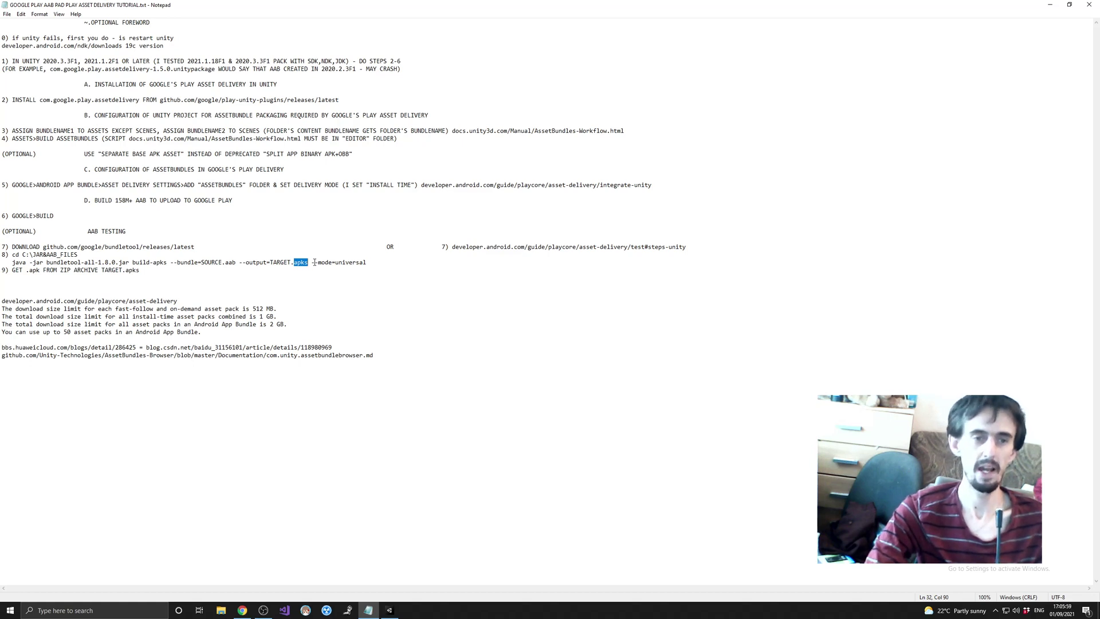
{"action": "left_click_drag", "start_coordinate": [309, 264], "coordinate": [367, 264]}
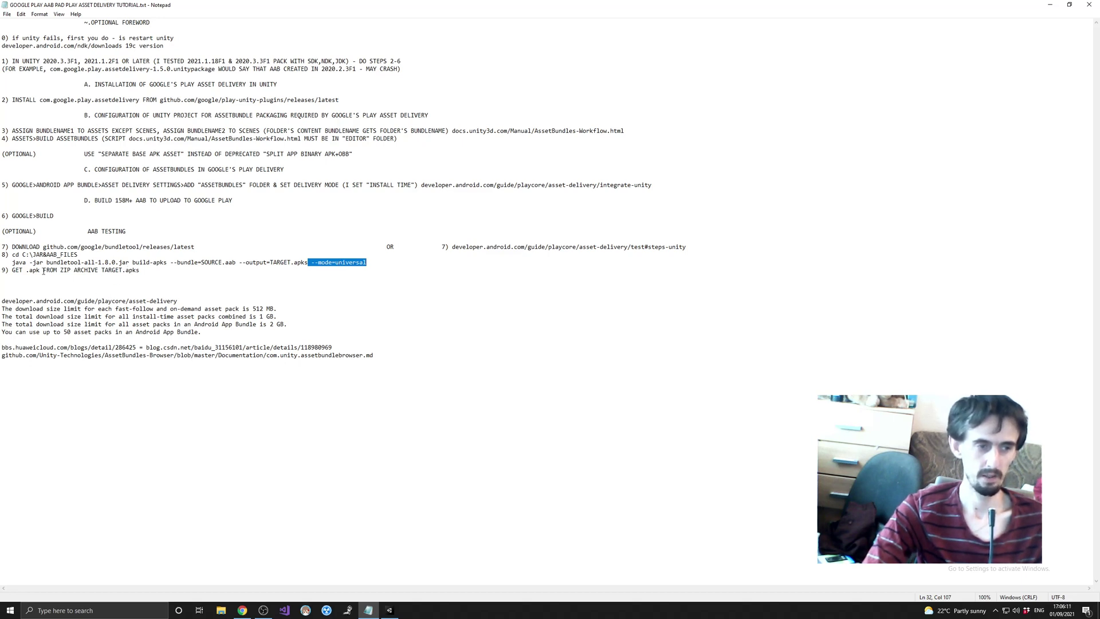
{"action": "left_click_drag", "start_coordinate": [43, 271], "coordinate": [148, 271]}
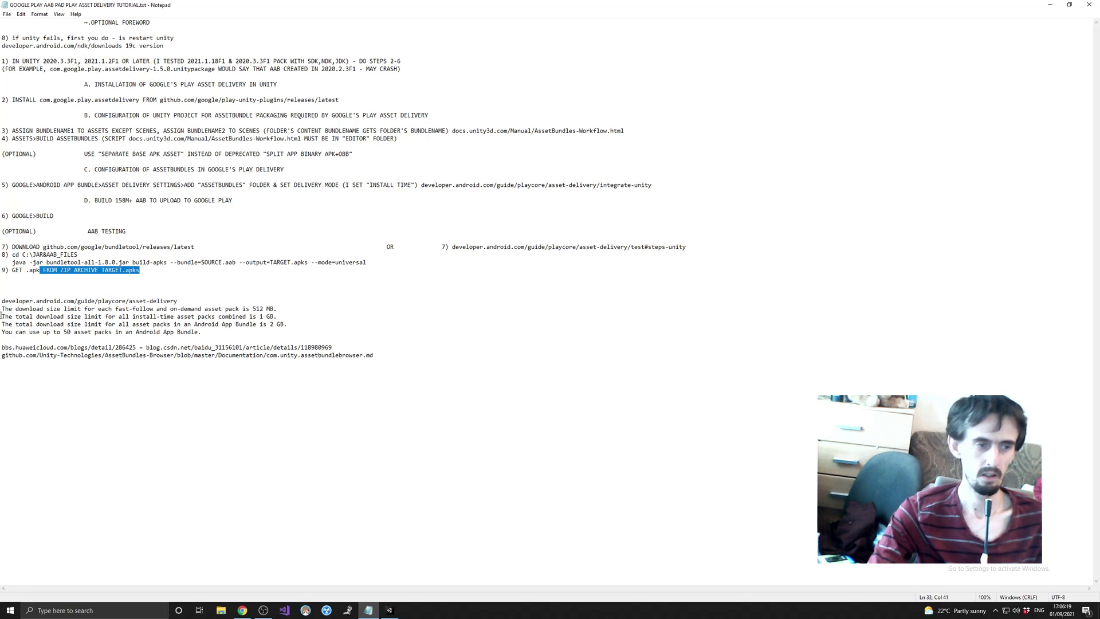
{"action": "left_click", "coordinate": [3, 300]}
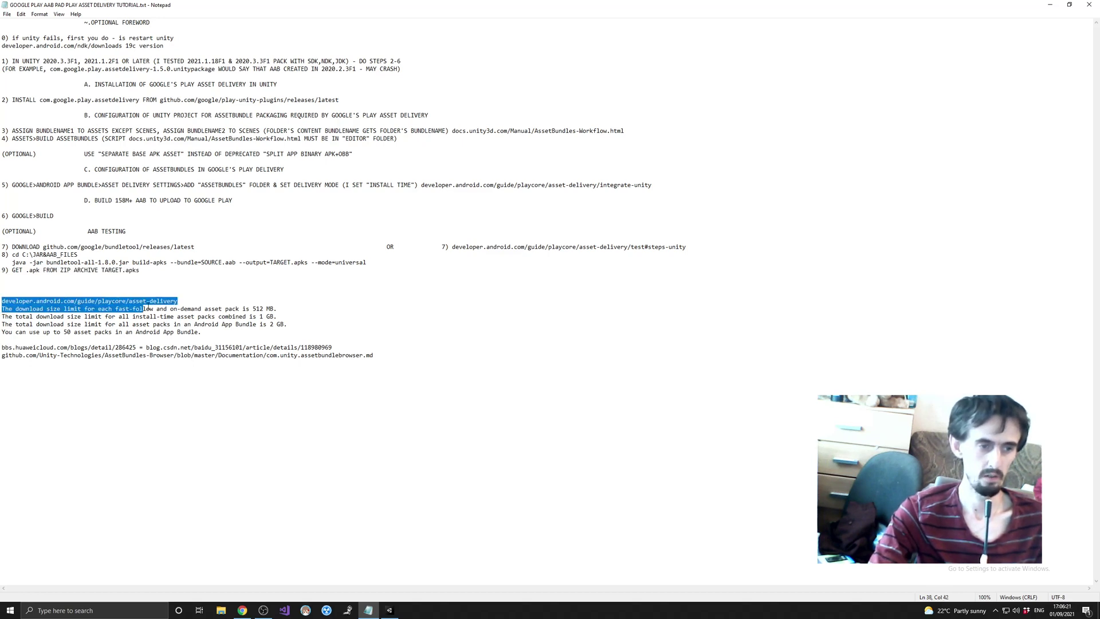
{"action": "left_click_drag", "start_coordinate": [148, 309], "coordinate": [180, 299]}
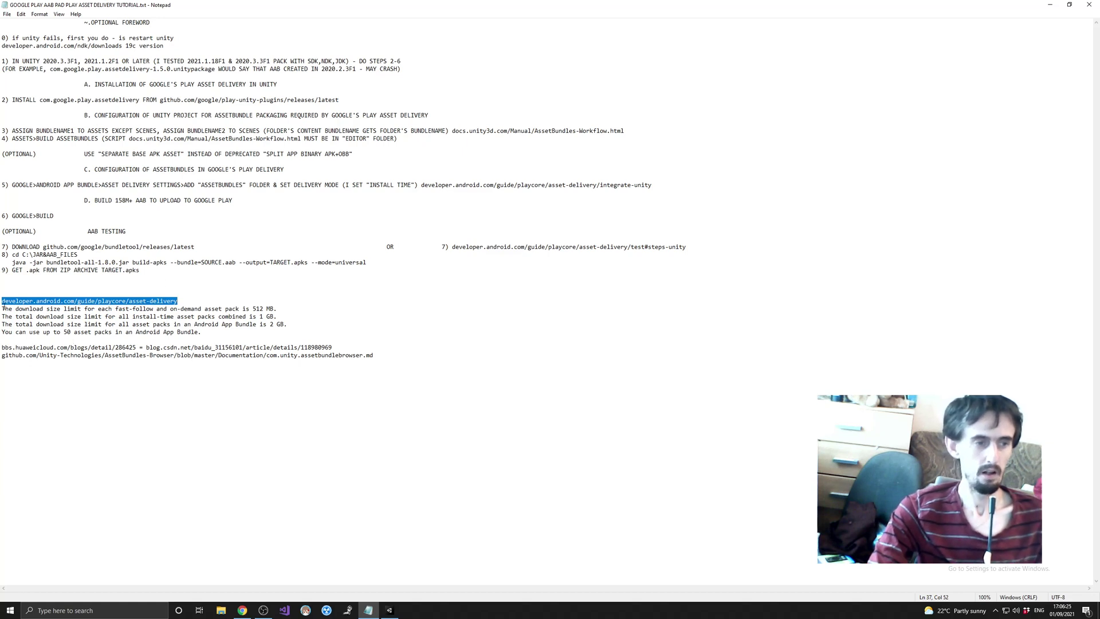
{"action": "left_click_drag", "start_coordinate": [3, 308], "coordinate": [202, 332]}
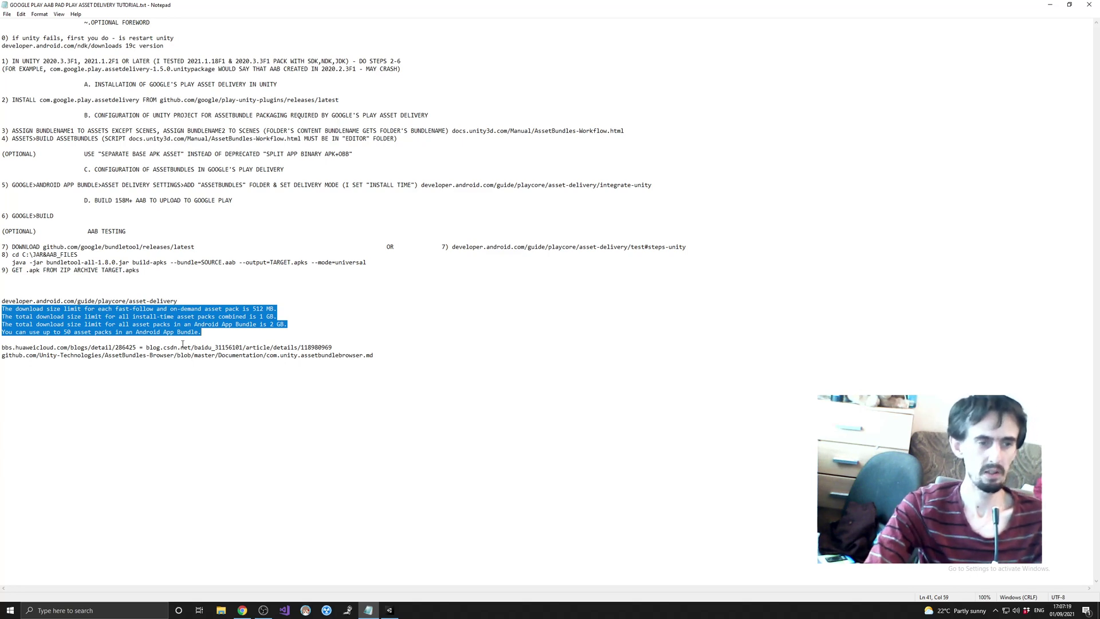
{"action": "left_click_drag", "start_coordinate": [204, 332], "coordinate": [2, 310]}
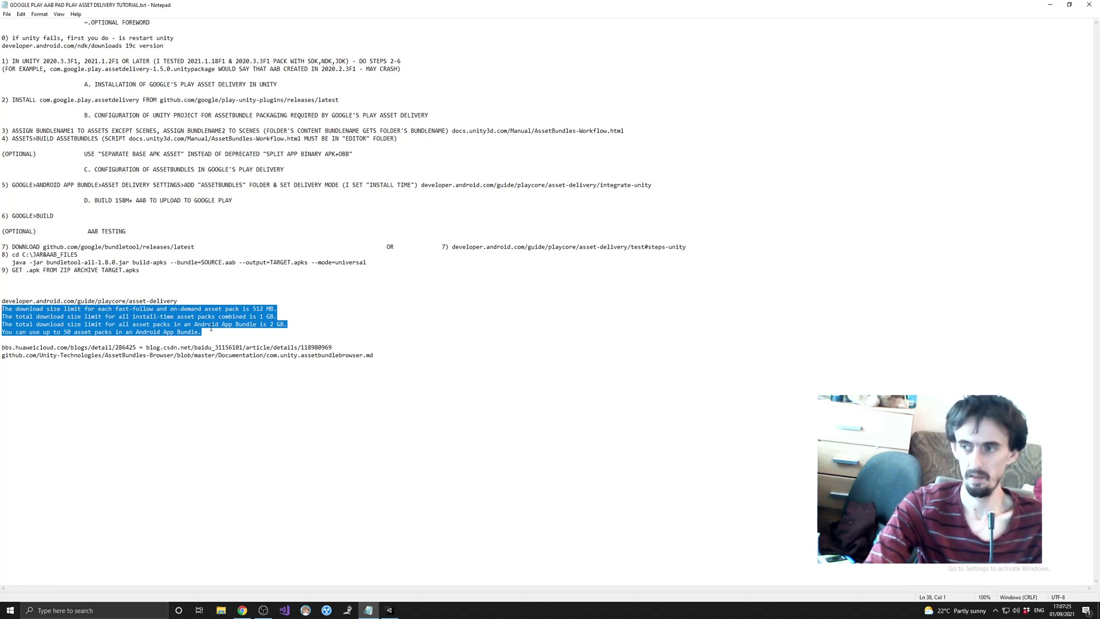
{"action": "left_click_drag", "start_coordinate": [204, 332], "coordinate": [2, 309]}
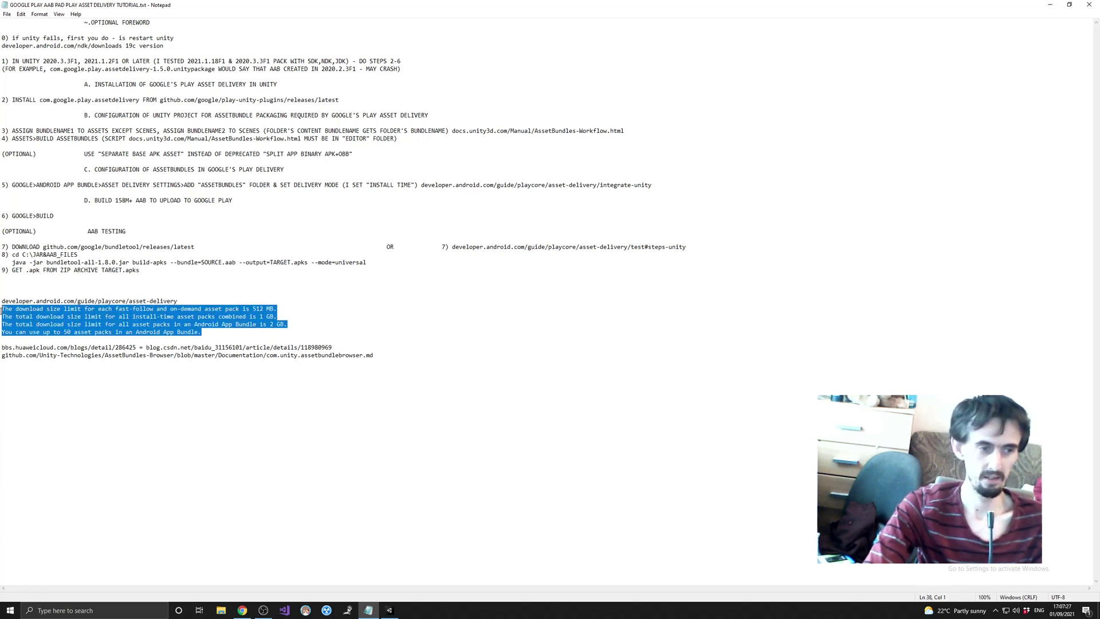
{"action": "left_click", "coordinate": [234, 324]}
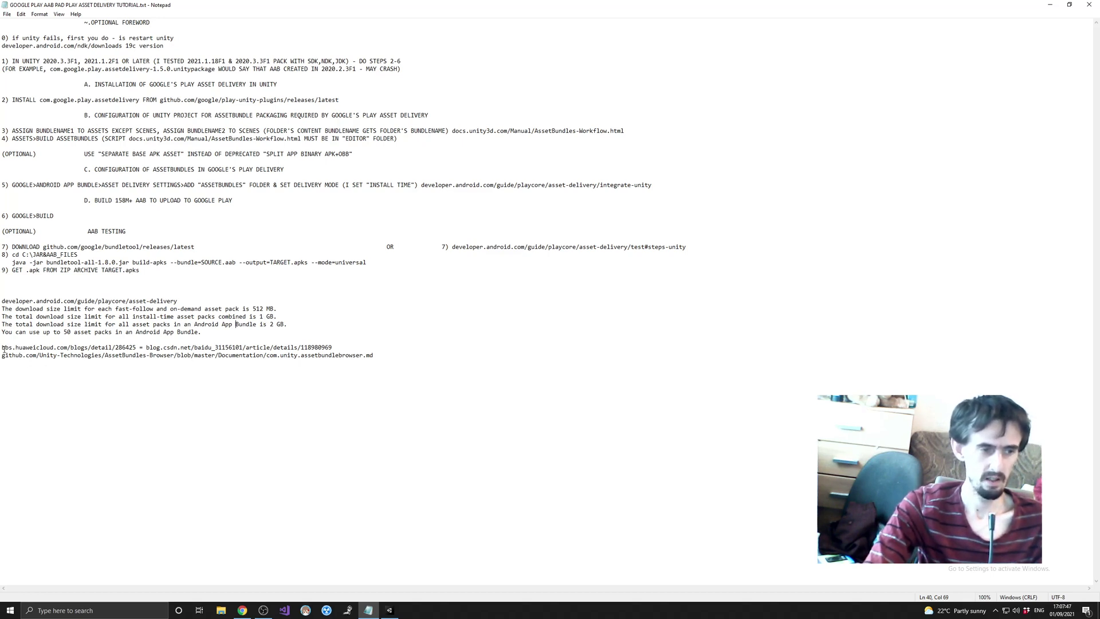
Highlight the huaweicloud, csdn and AssetBundles-Browser reference links, then clear the selection
{"action": "left_click_drag", "start_coordinate": [2, 348], "coordinate": [331, 348]}
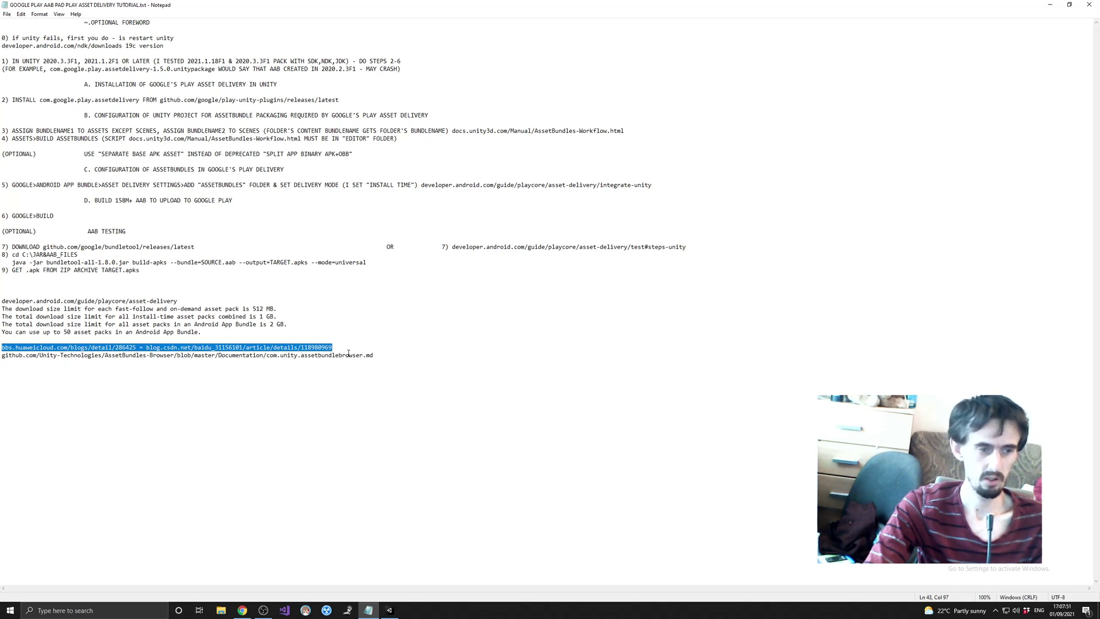
{"action": "left_click_drag", "start_coordinate": [375, 355], "coordinate": [1, 358]}
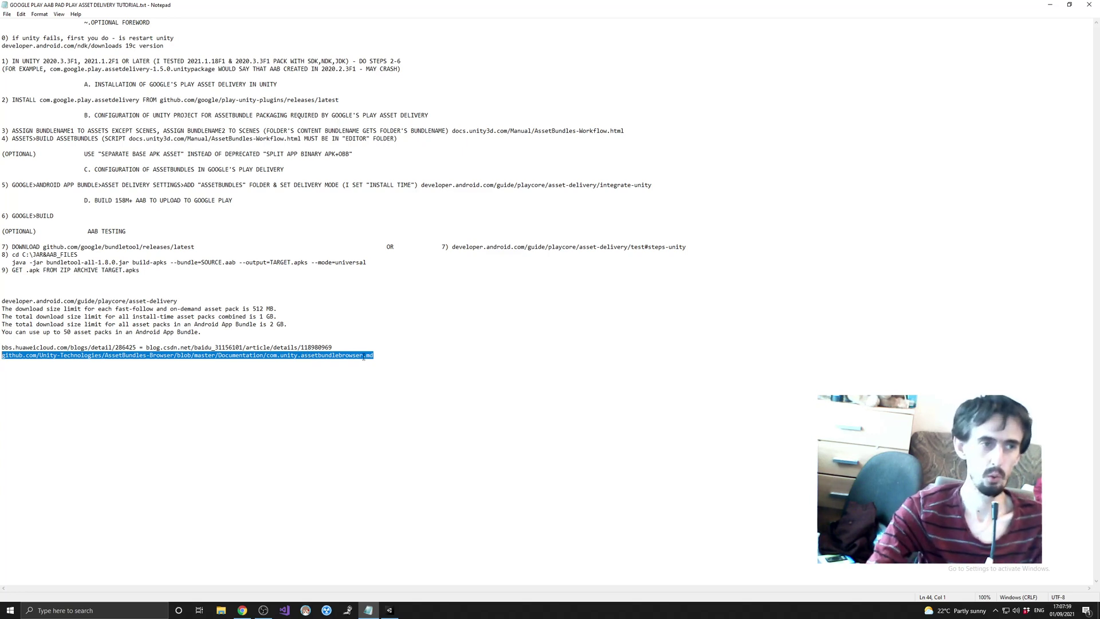
{"action": "left_click", "coordinate": [385, 365]}
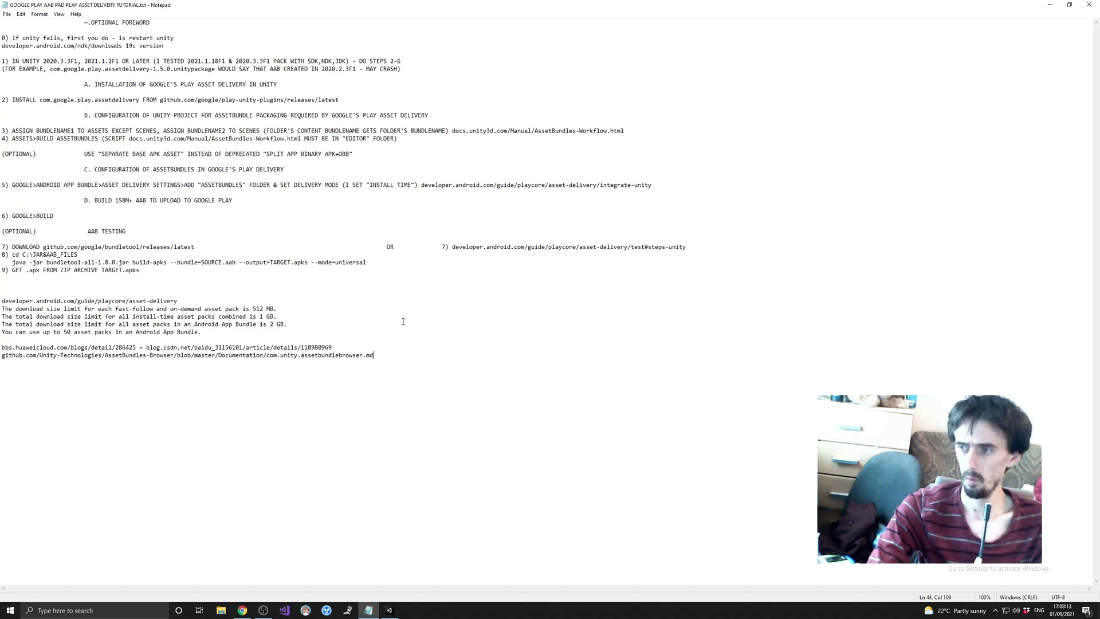
Minimize the notes and bring up the Play Console production release page in Chrome
{"action": "left_click", "coordinate": [1050, 4]}
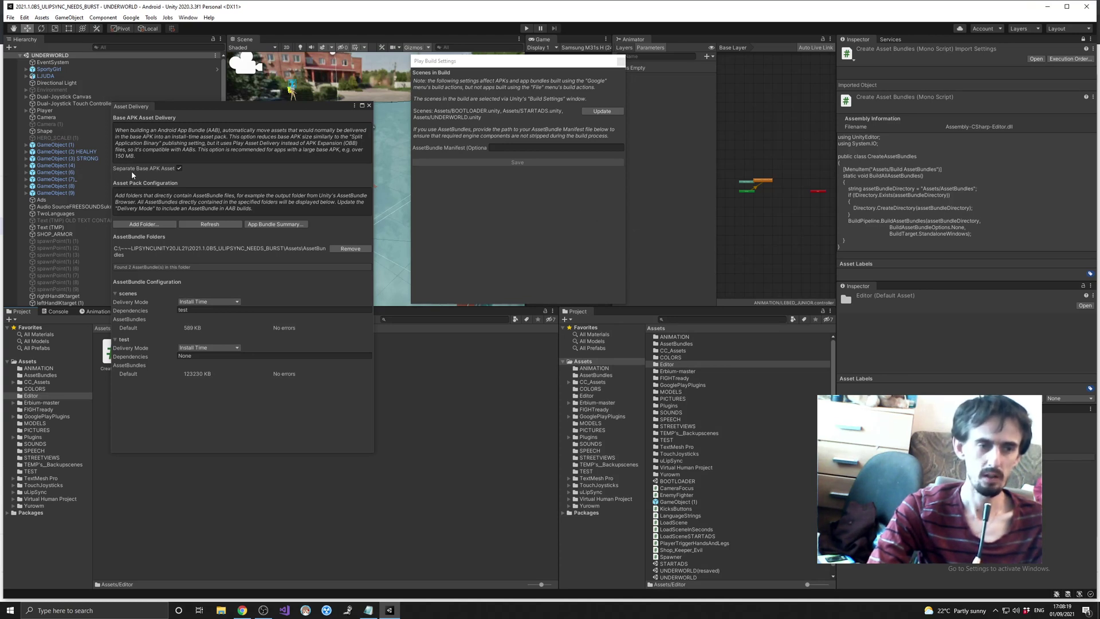
{"action": "left_click", "coordinate": [245, 609]}
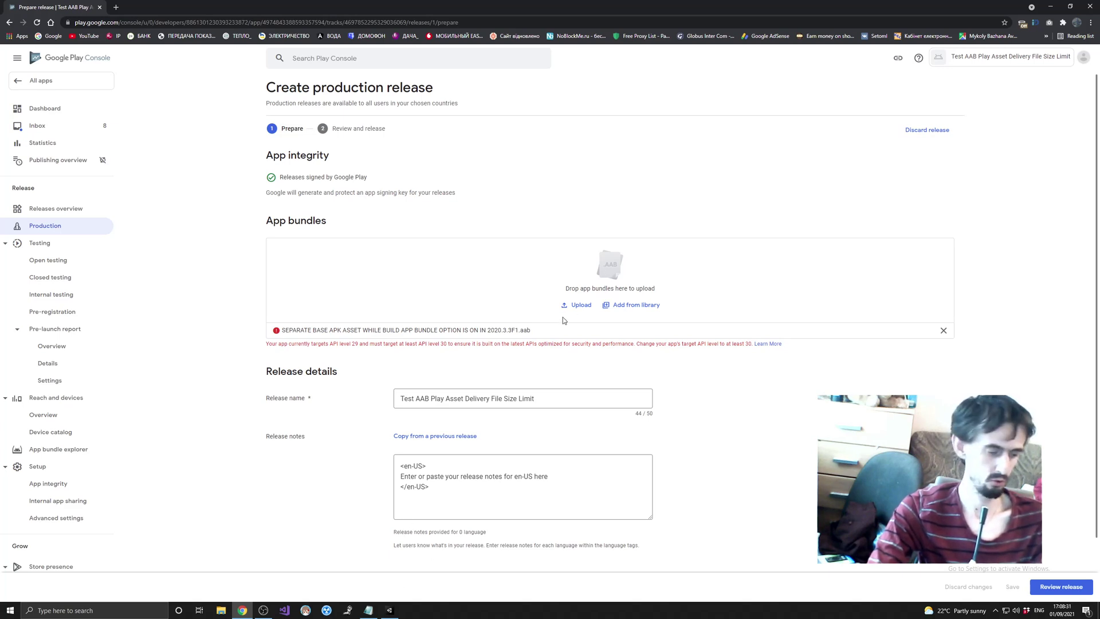
{"action": "left_click", "coordinate": [368, 610]}
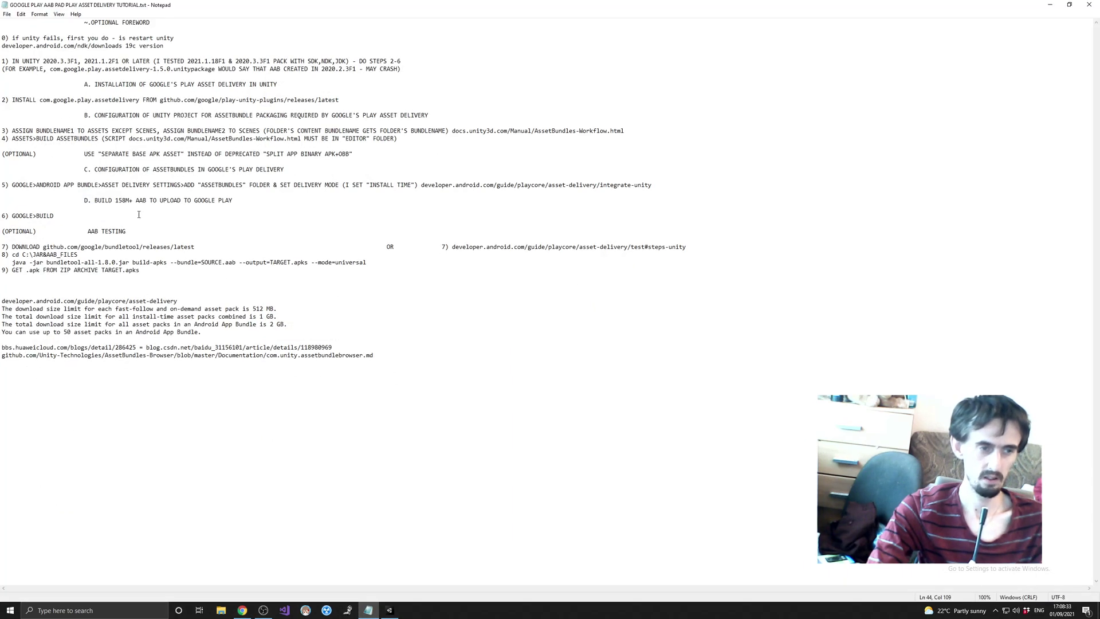
{"action": "left_click_drag", "start_coordinate": [145, 273], "coordinate": [1, 234]}
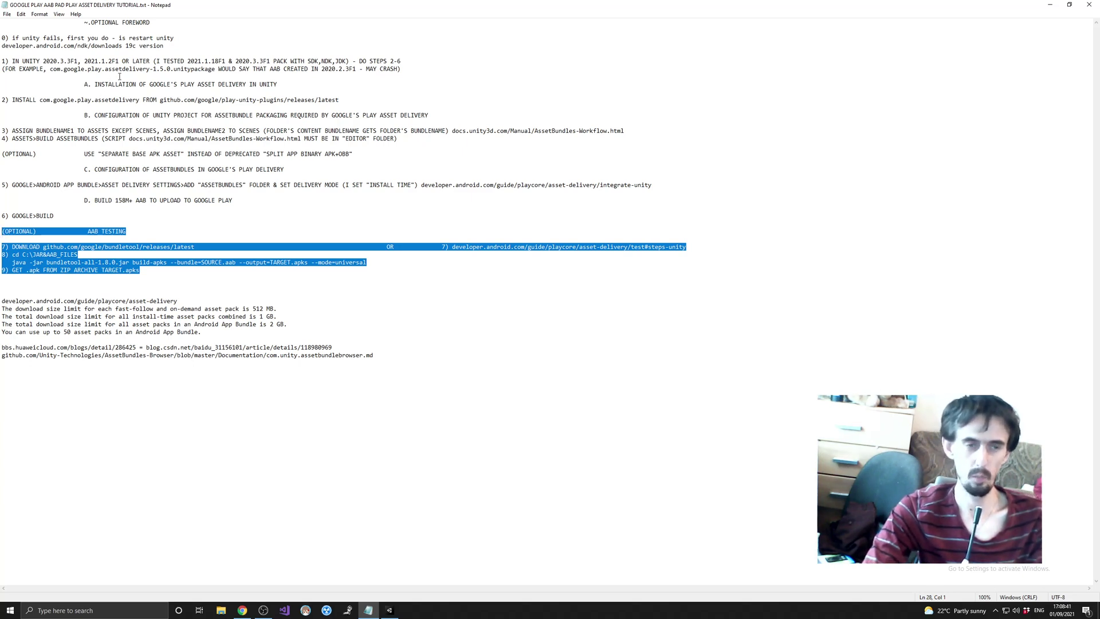
{"action": "left_click", "coordinate": [327, 205]}
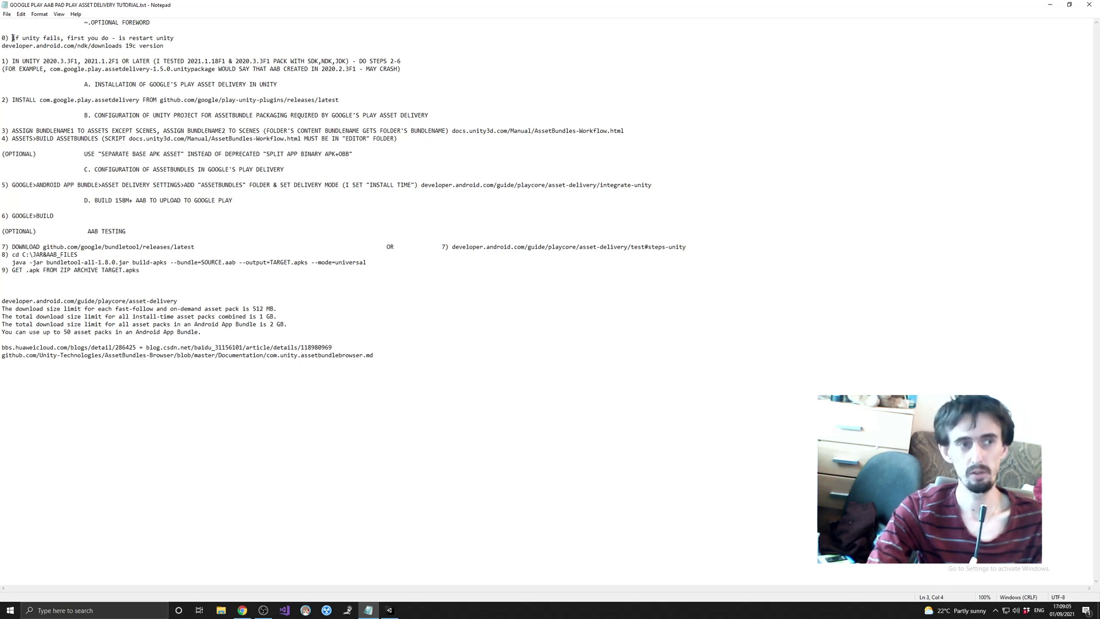
Highlight the restart-Unity tip, the NDK downloads link and the 19c version note, then deselect
{"action": "left_click_drag", "start_coordinate": [12, 38], "coordinate": [182, 40]}
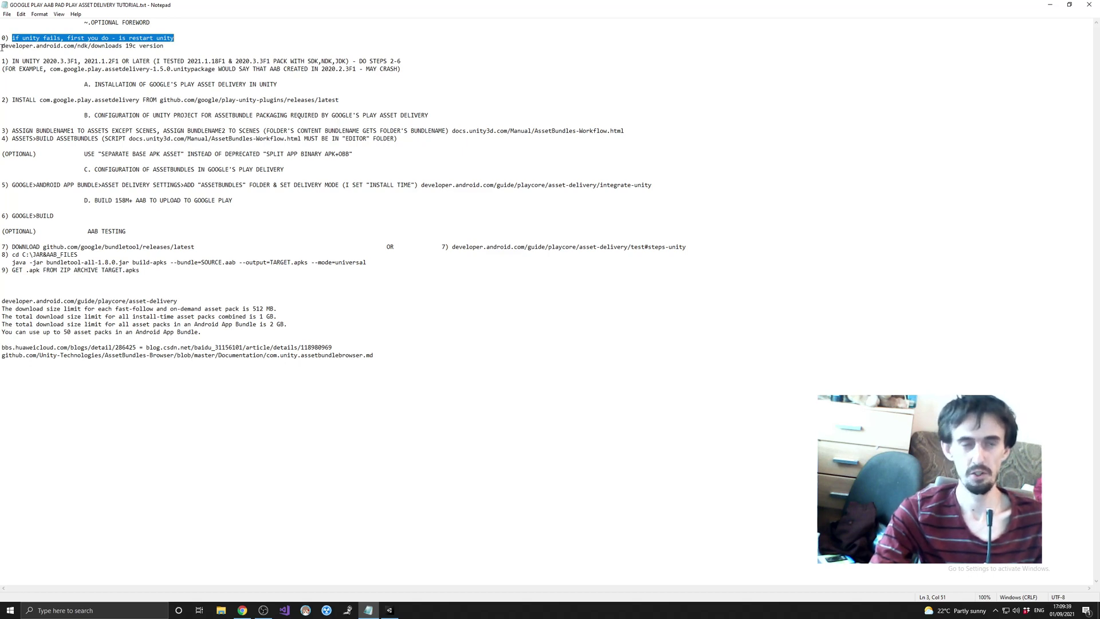
{"action": "left_click_drag", "start_coordinate": [1, 46], "coordinate": [137, 45]}
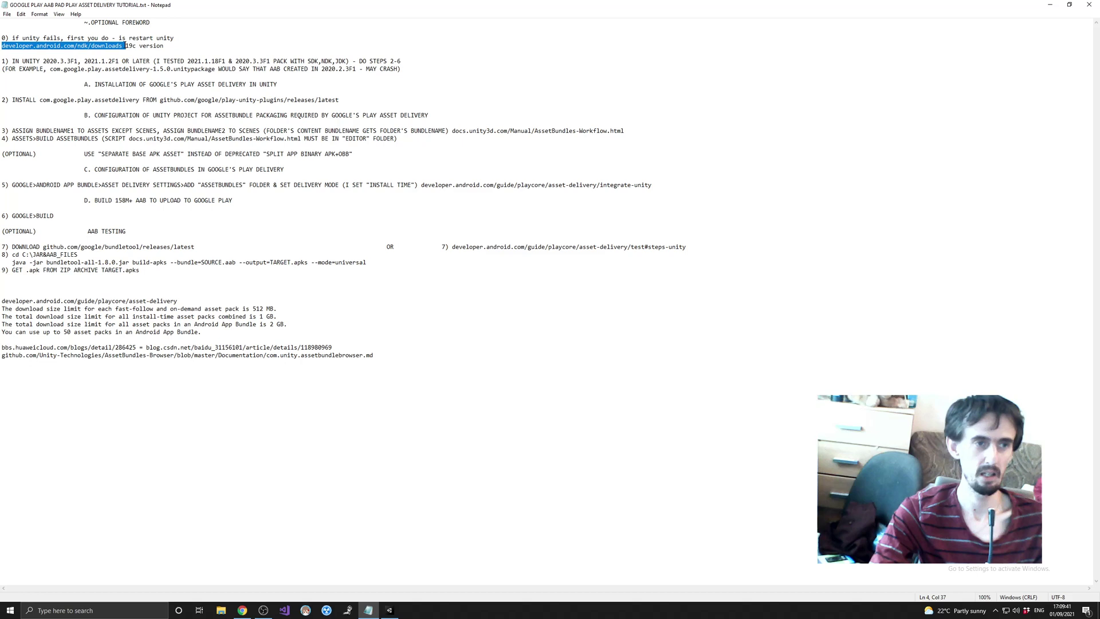
{"action": "left_click_drag", "start_coordinate": [125, 46], "coordinate": [123, 45]}
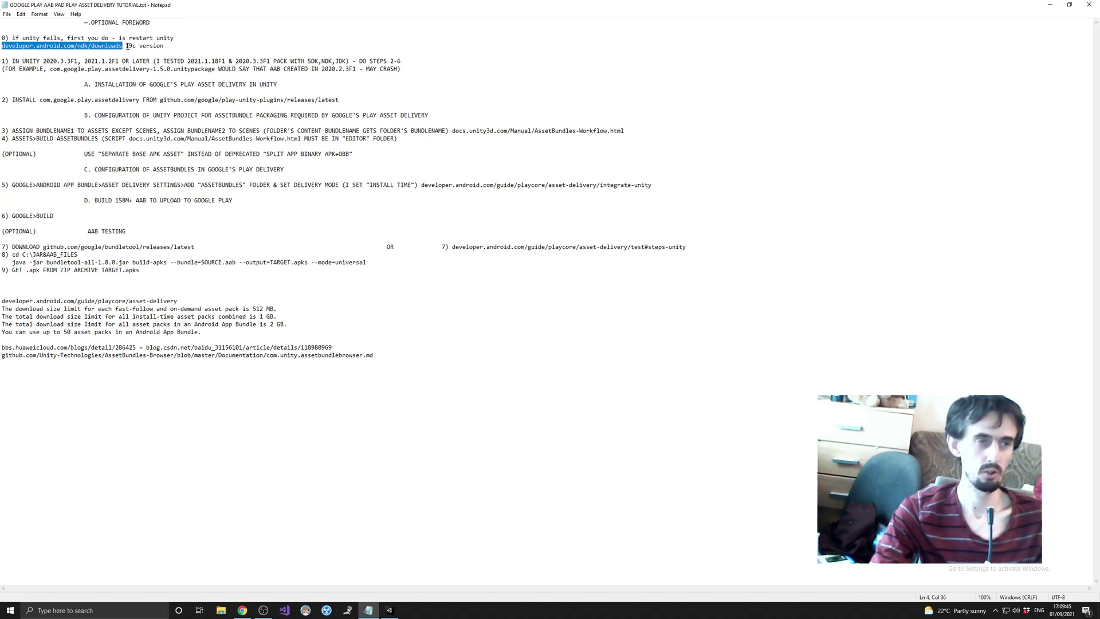
{"action": "left_click_drag", "start_coordinate": [126, 46], "coordinate": [166, 53]}
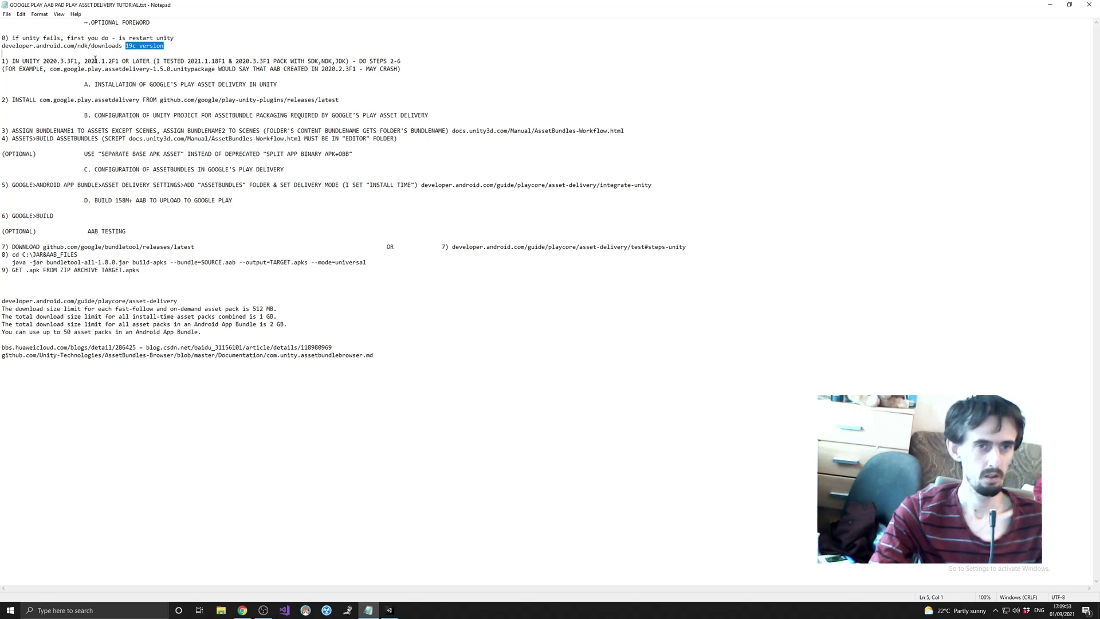
{"action": "left_click", "coordinate": [403, 68]}
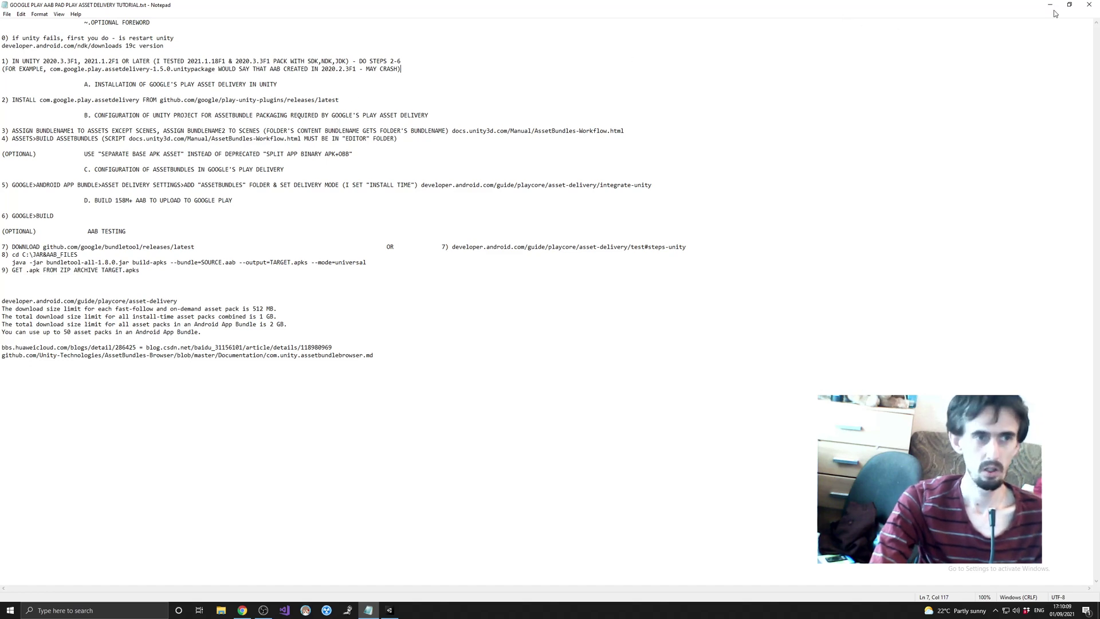
{"action": "left_click", "coordinate": [1090, 5]}
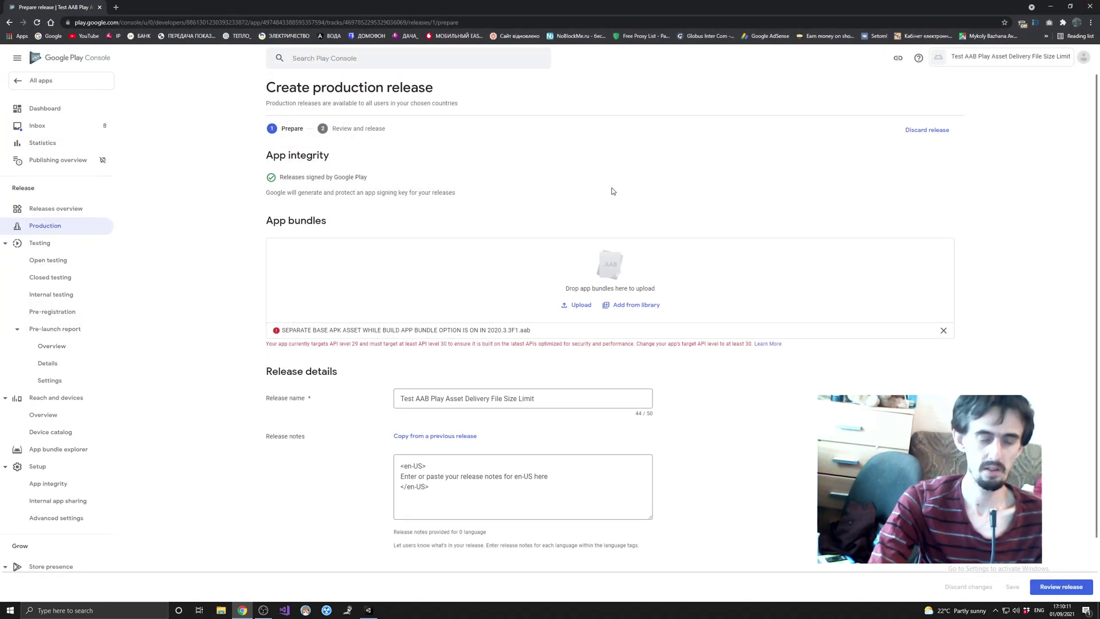